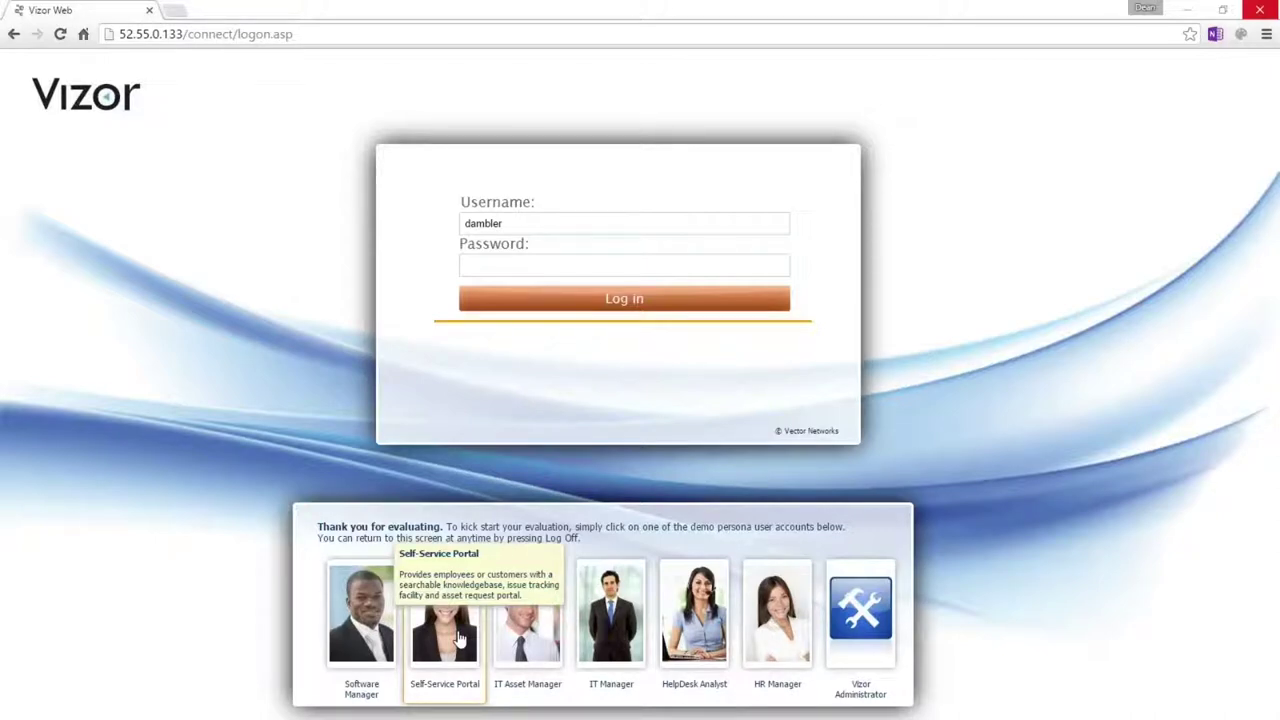
# Step: Log in with the Software Manager demo account and browse the Homepage Library widgets without applying changes
pyautogui.click(372, 648)
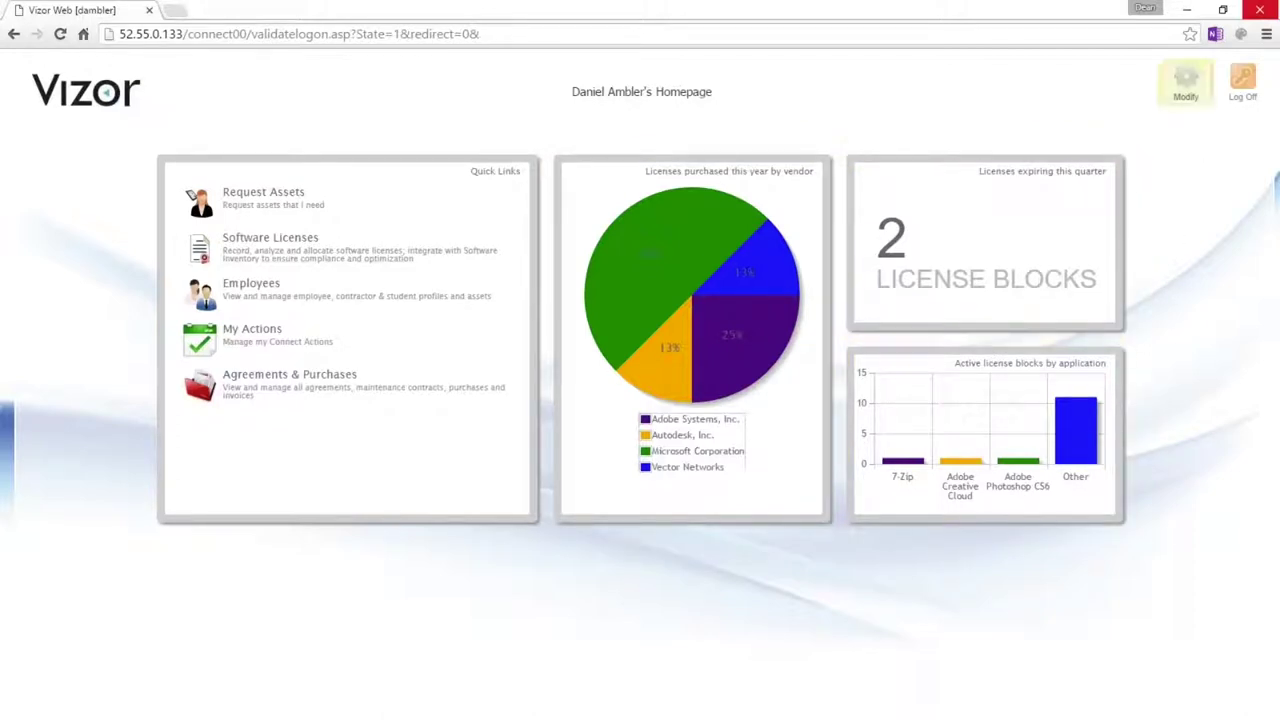
pyautogui.click(1185, 82)
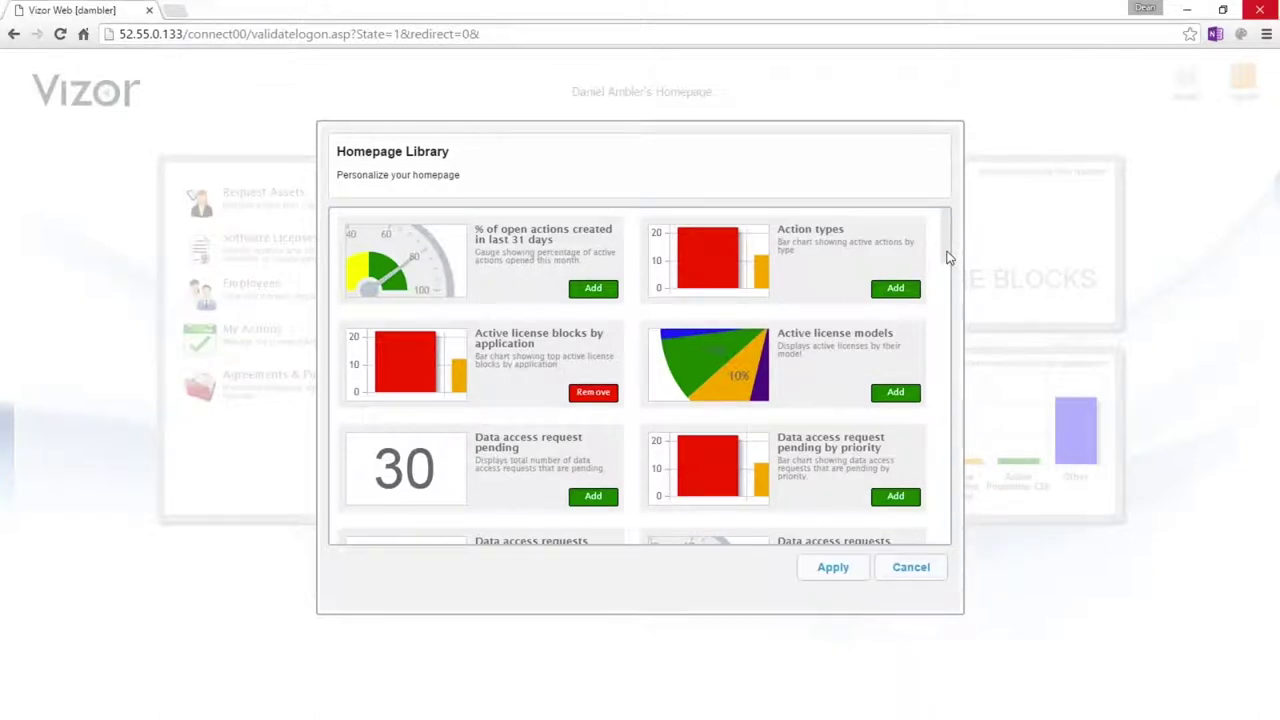
pyautogui.moveTo(948, 258); pyautogui.dragTo(944, 291)
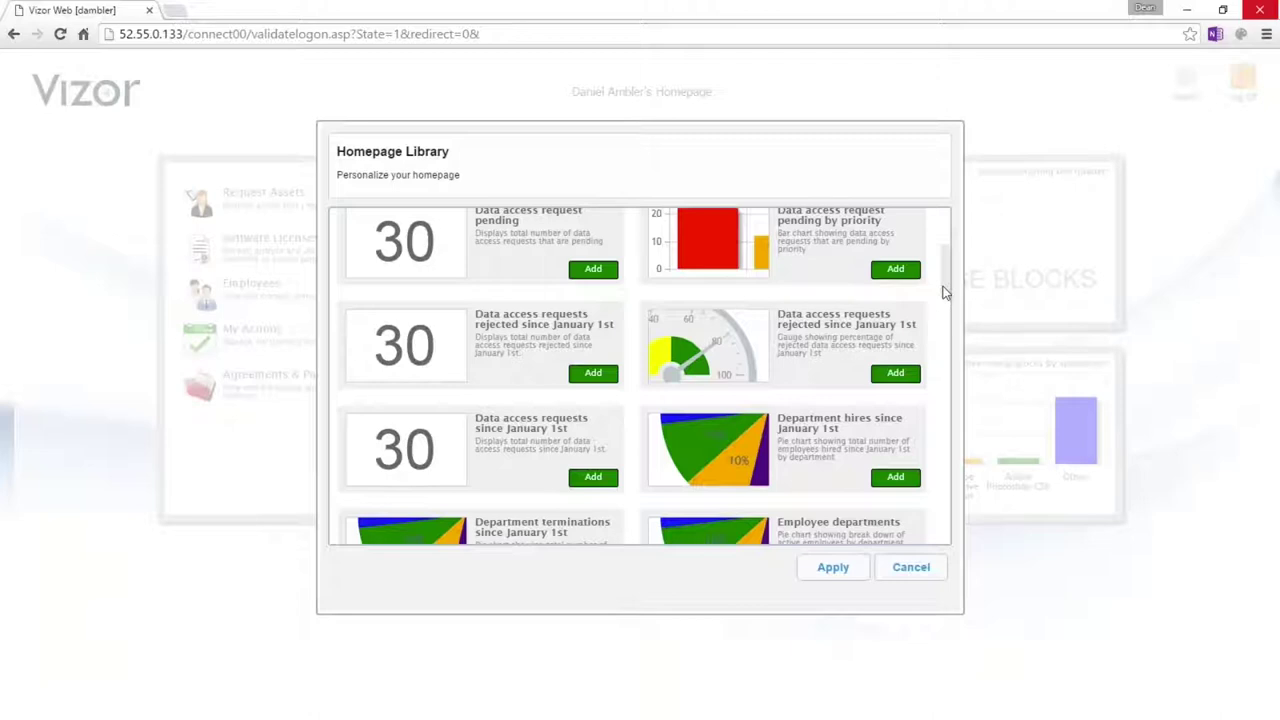
pyautogui.moveTo(945, 297); pyautogui.dragTo(937, 456)
pyautogui.click(911, 567)
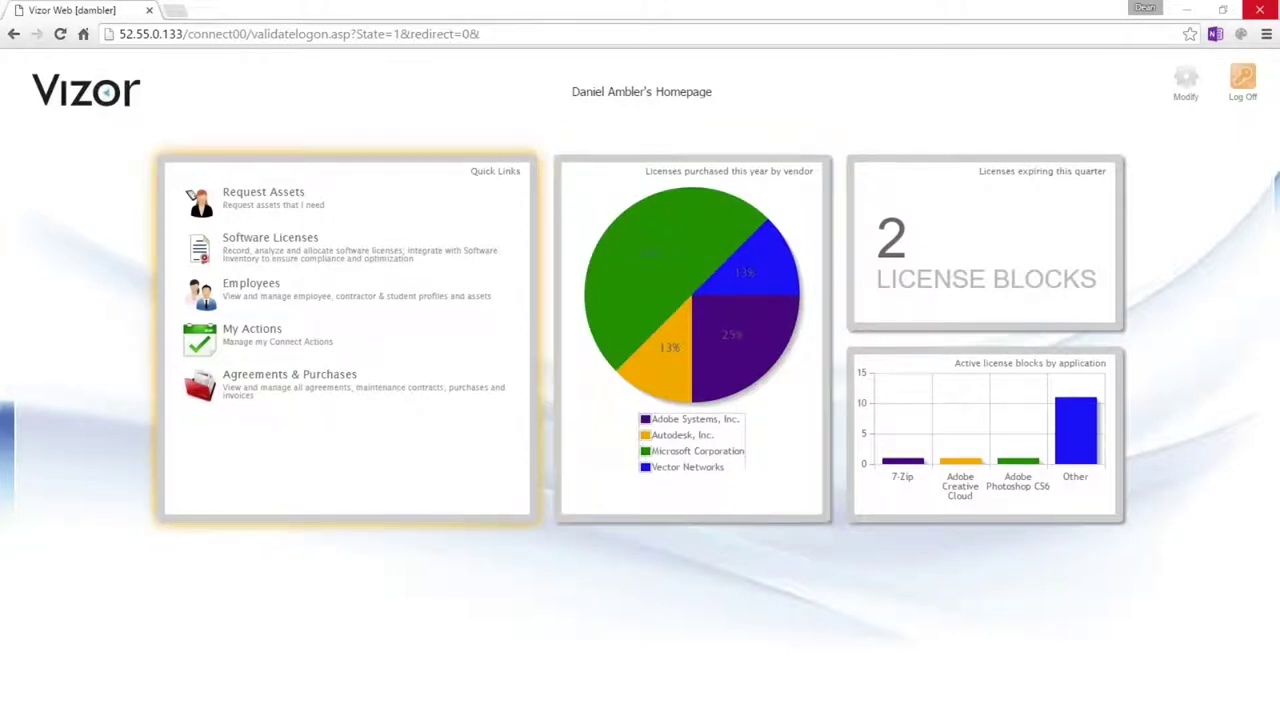
# Step: Go to Software Licenses and look through the predefined license views available besides All Licenses
pyautogui.click(300, 258)
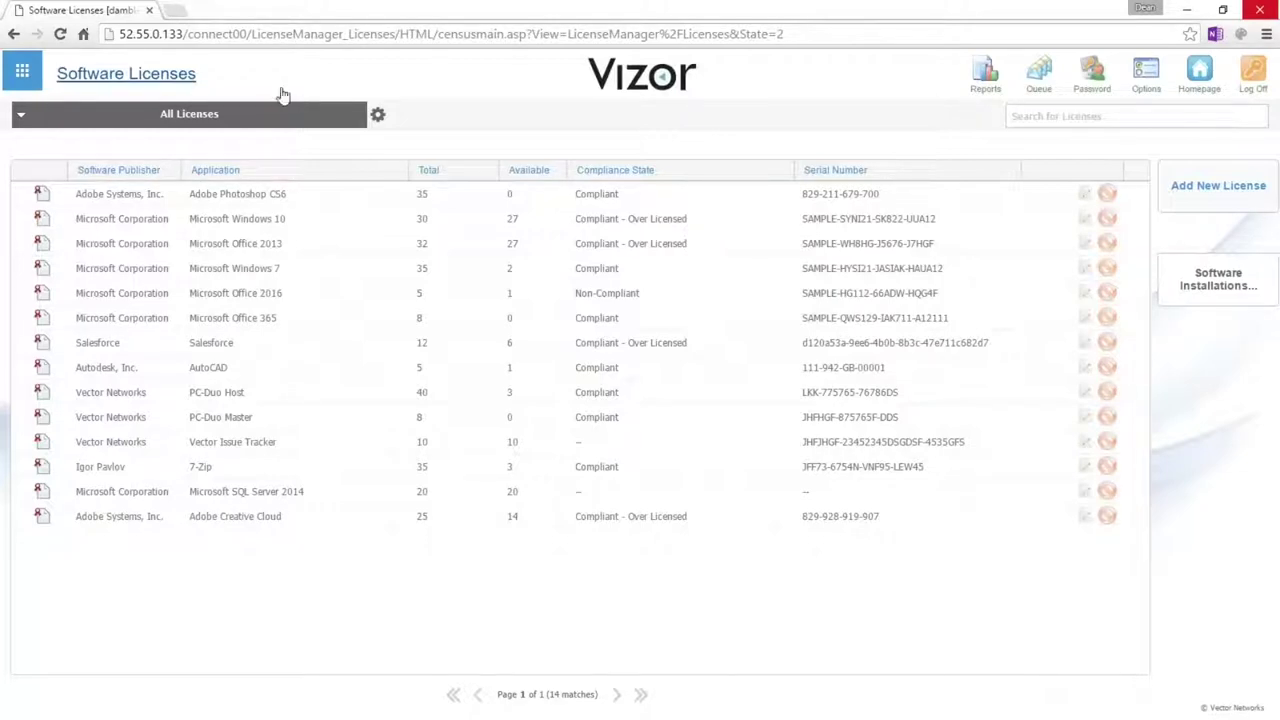
pyautogui.click(279, 124)
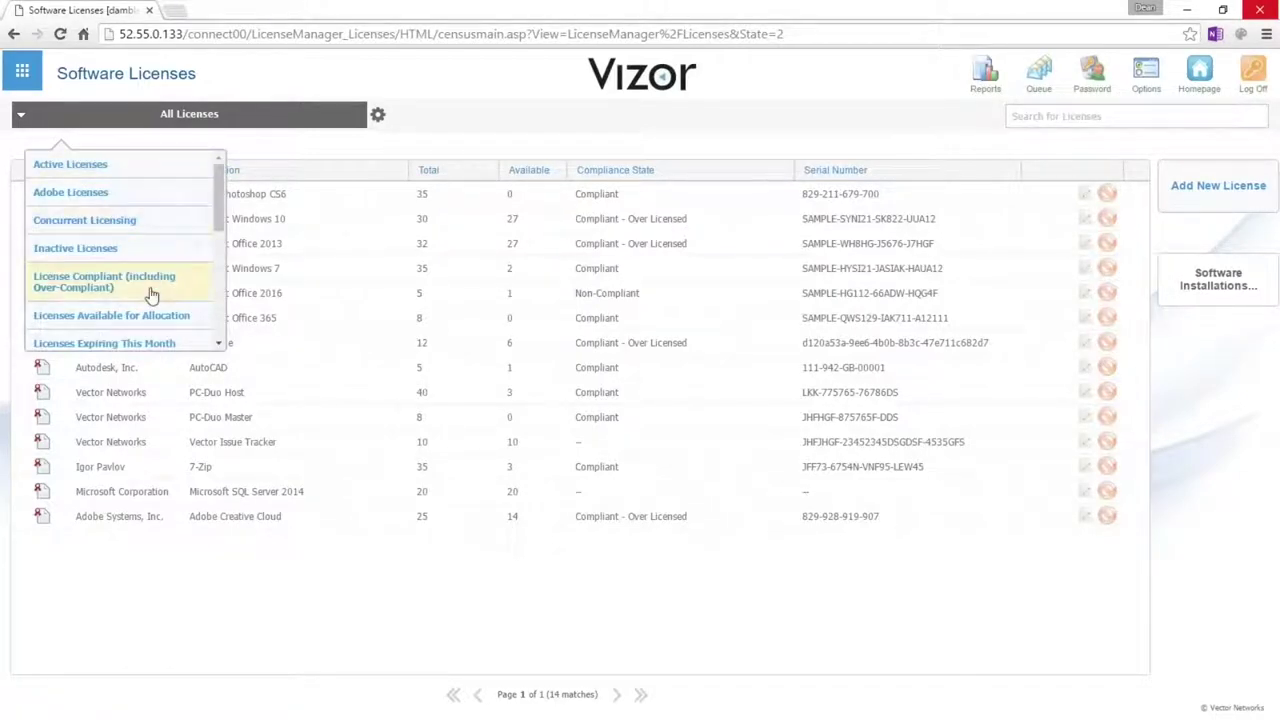
pyautogui.scroll(-1, 150, 294)
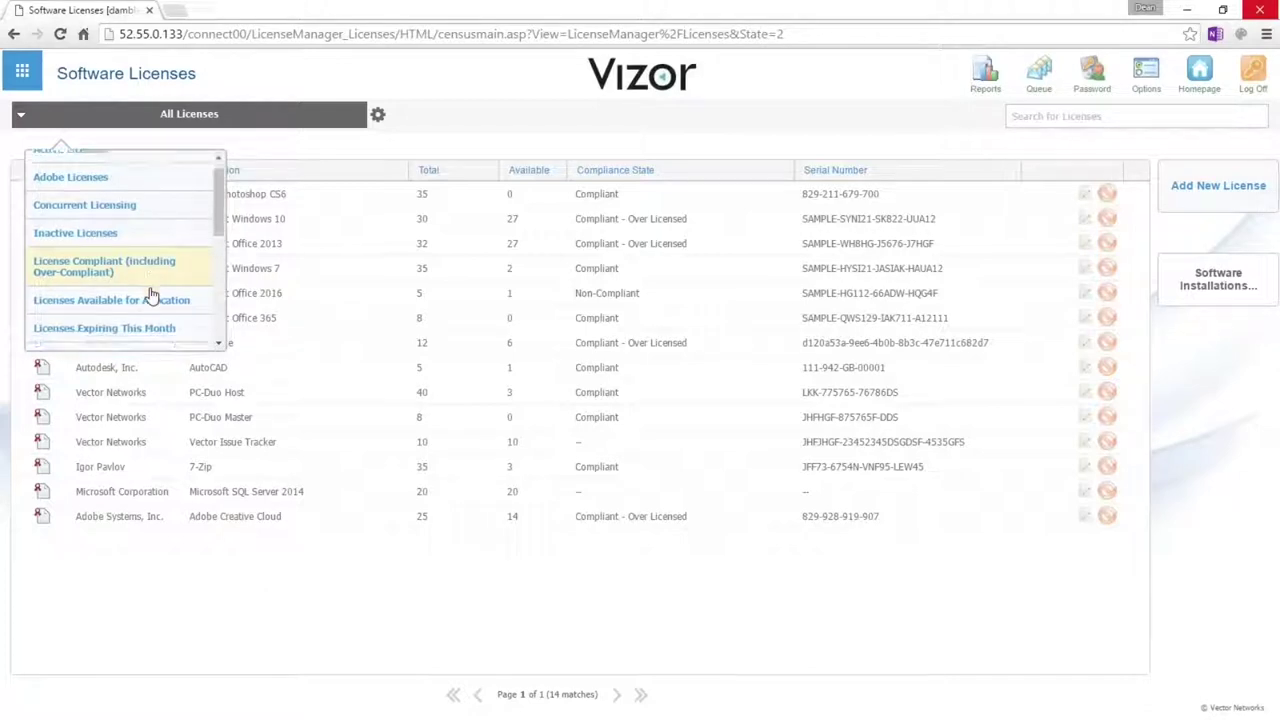
pyautogui.scroll(-4, 150, 294)
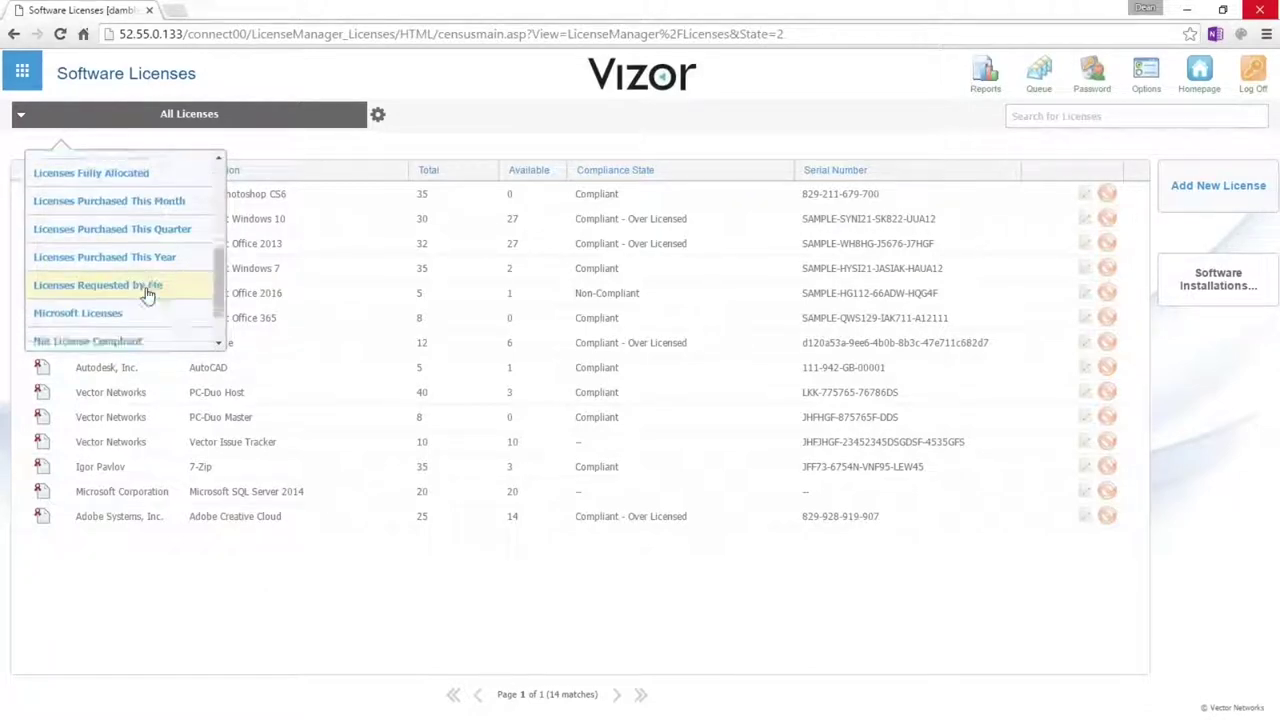
pyautogui.scroll(-1, 145, 295)
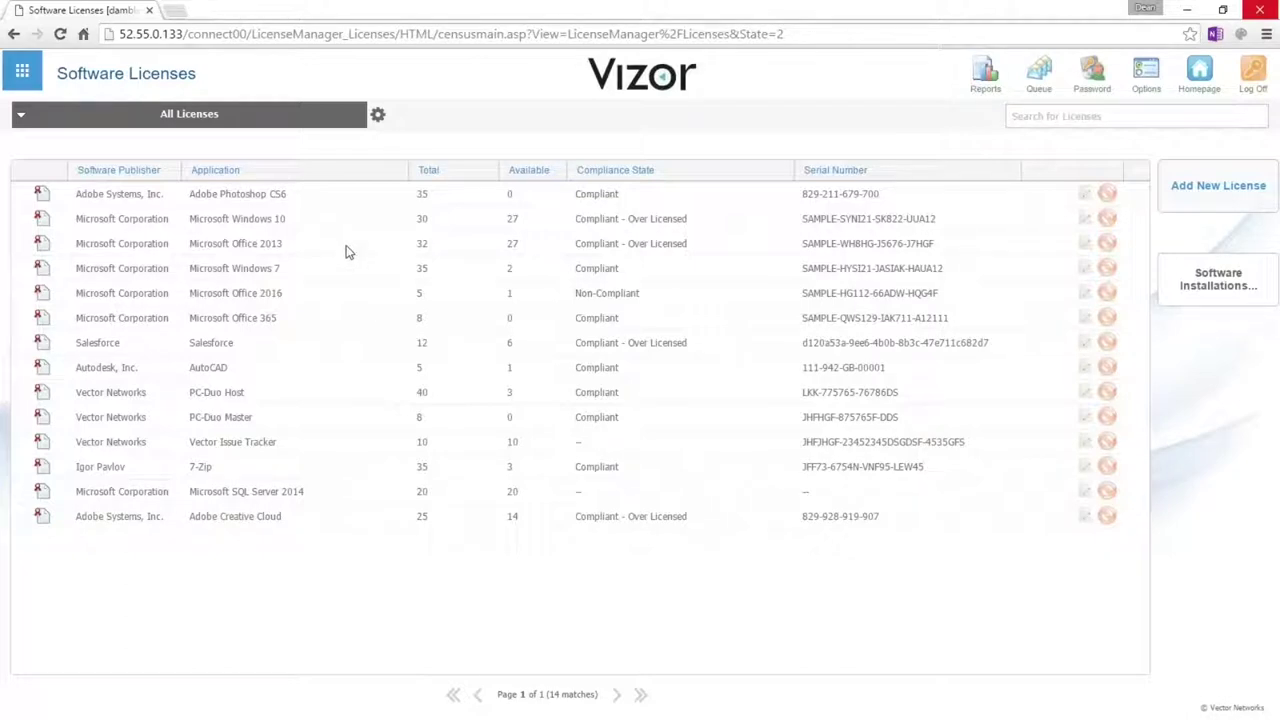
# Step: Go to Software Installations and search the installed software for "hr-comp"
pyautogui.click(1193, 298)
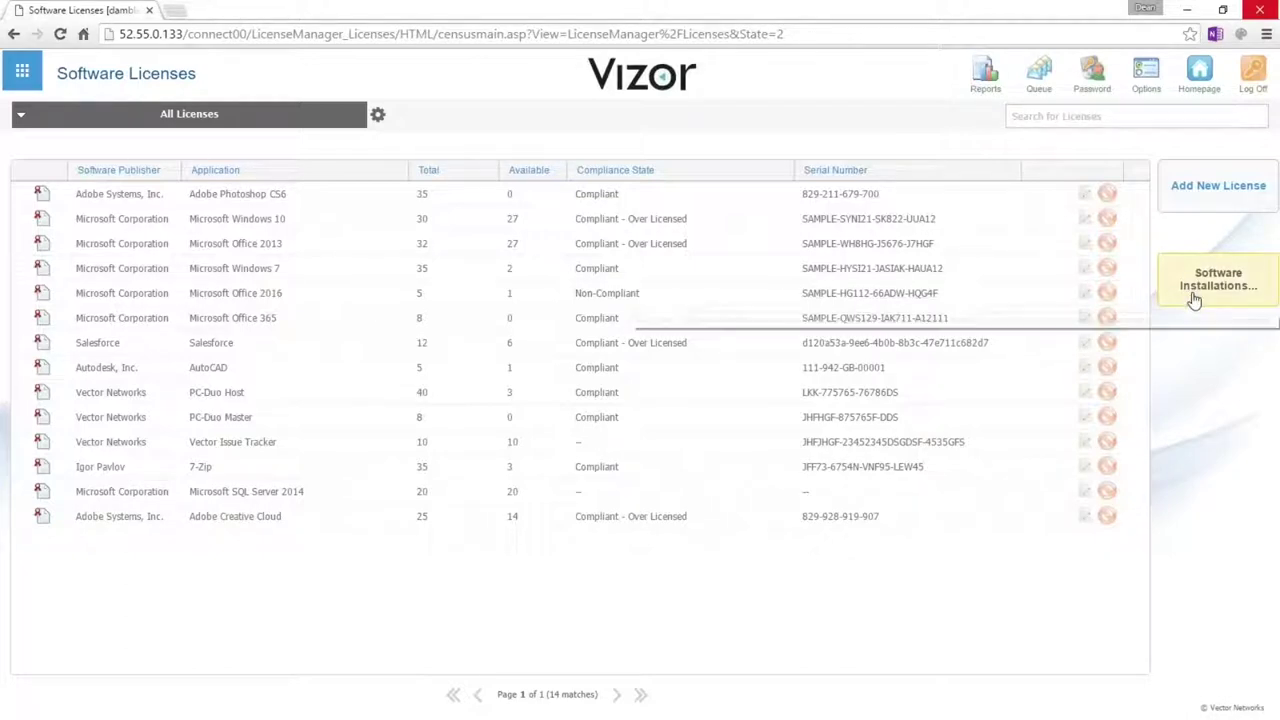
pyautogui.click(1193, 298)
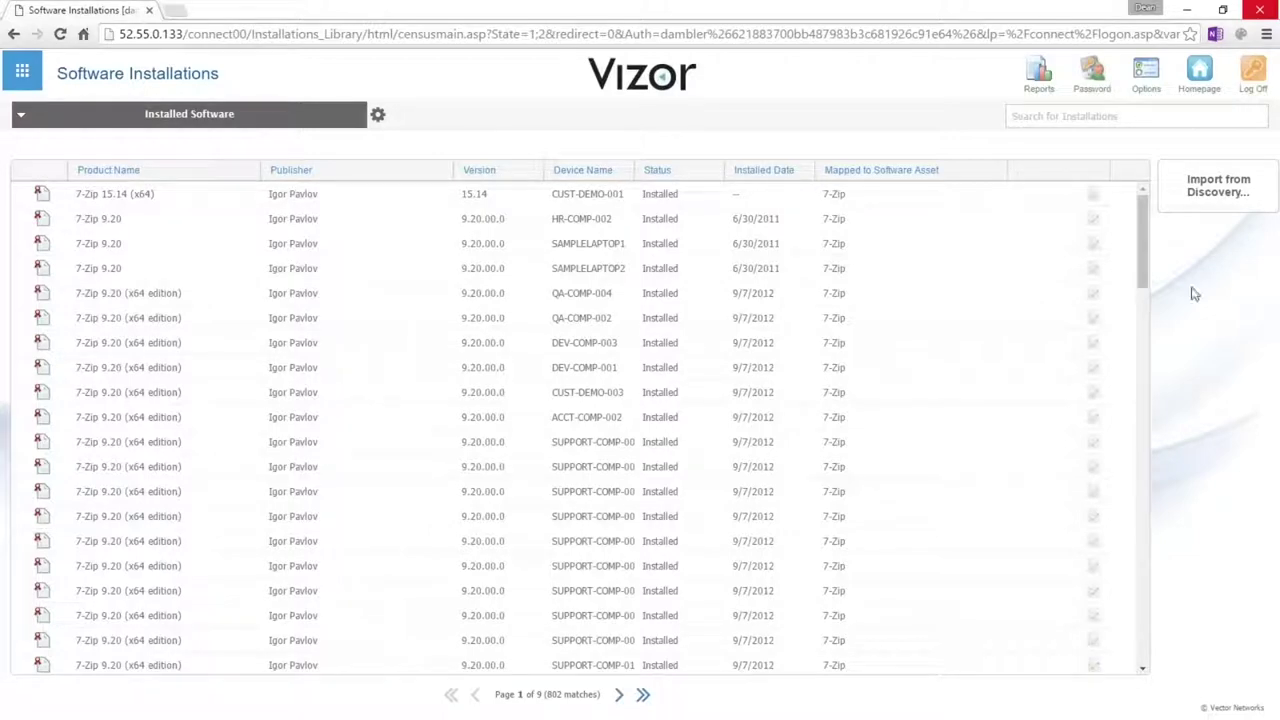
pyautogui.click(1068, 118)
pyautogui.write('h')
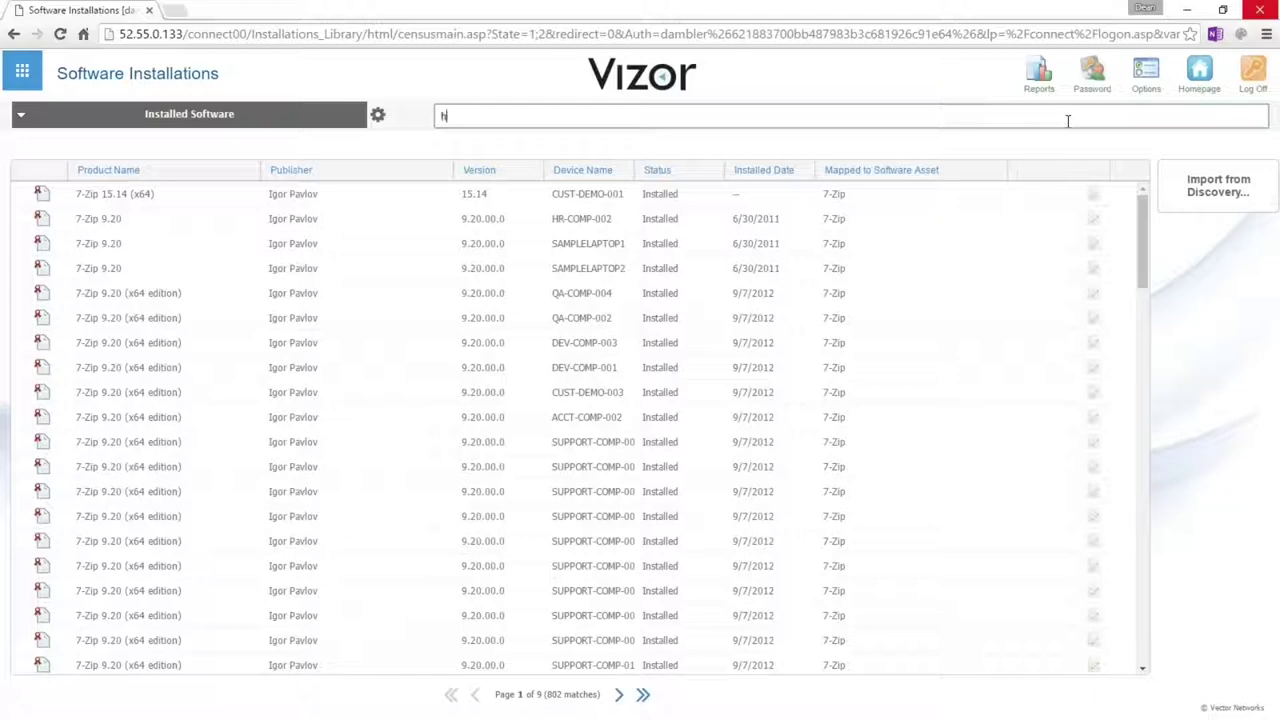
pyautogui.write('r-comp')
pyautogui.press('Return')
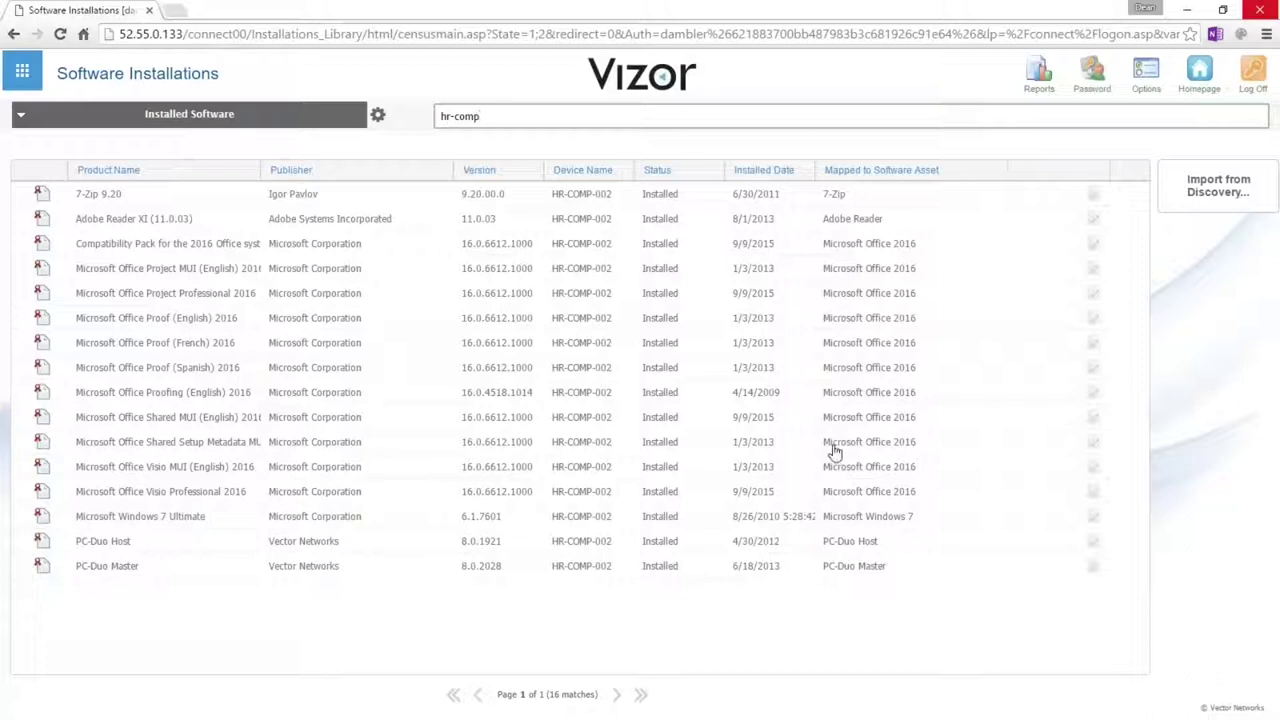
# Step: Go to the discovery import catalog, search it for "java" and select all matching software entries
pyautogui.click(1198, 196)
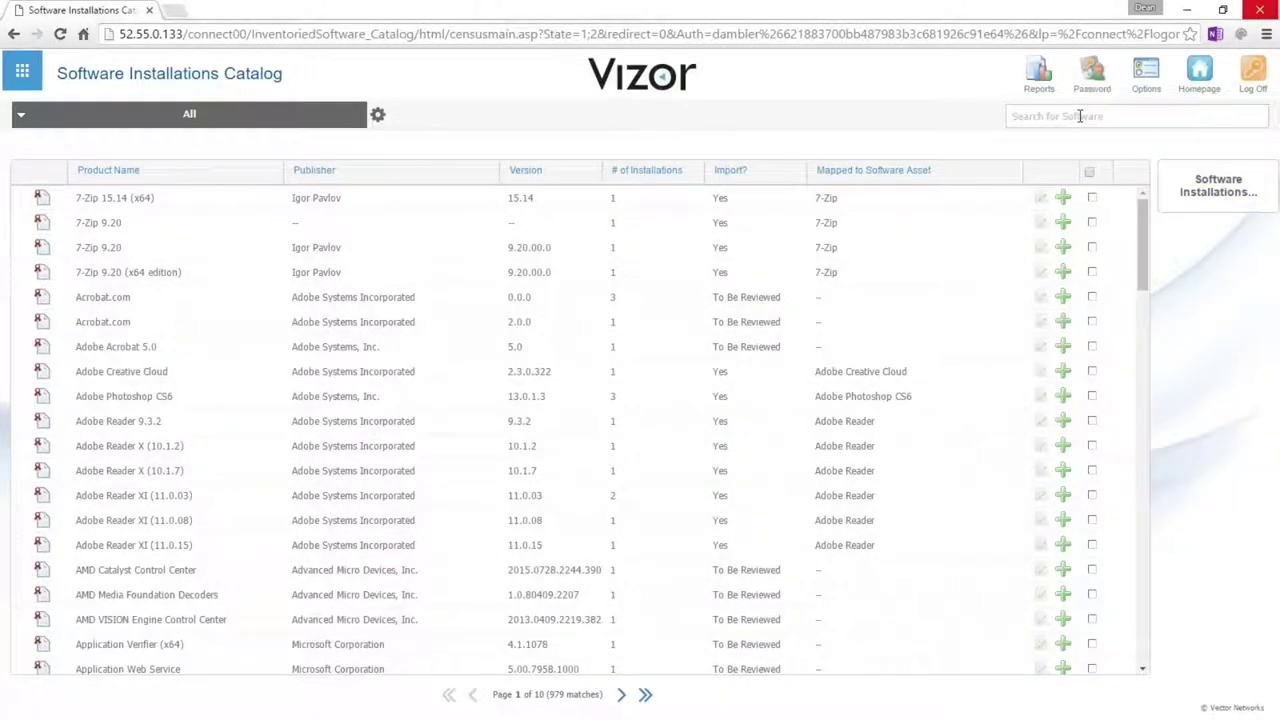
pyautogui.click(1063, 114)
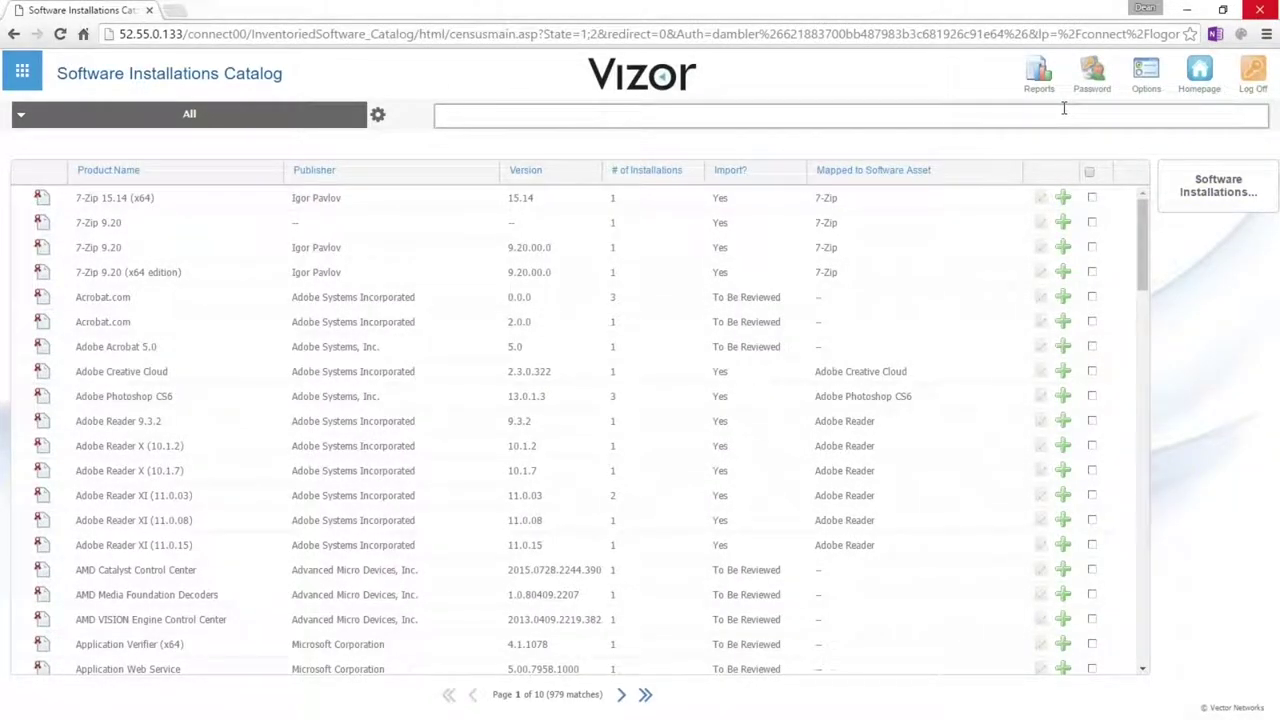
pyautogui.write('java')
pyautogui.press('Return')
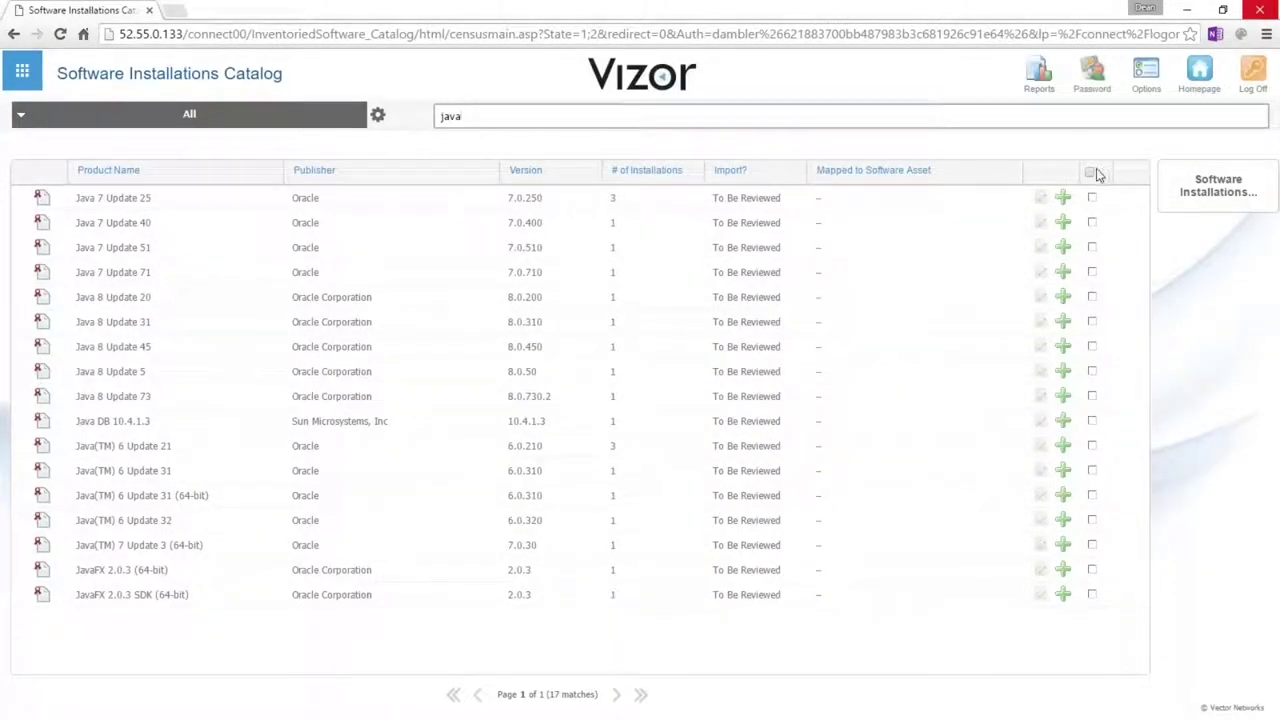
pyautogui.click(1089, 172)
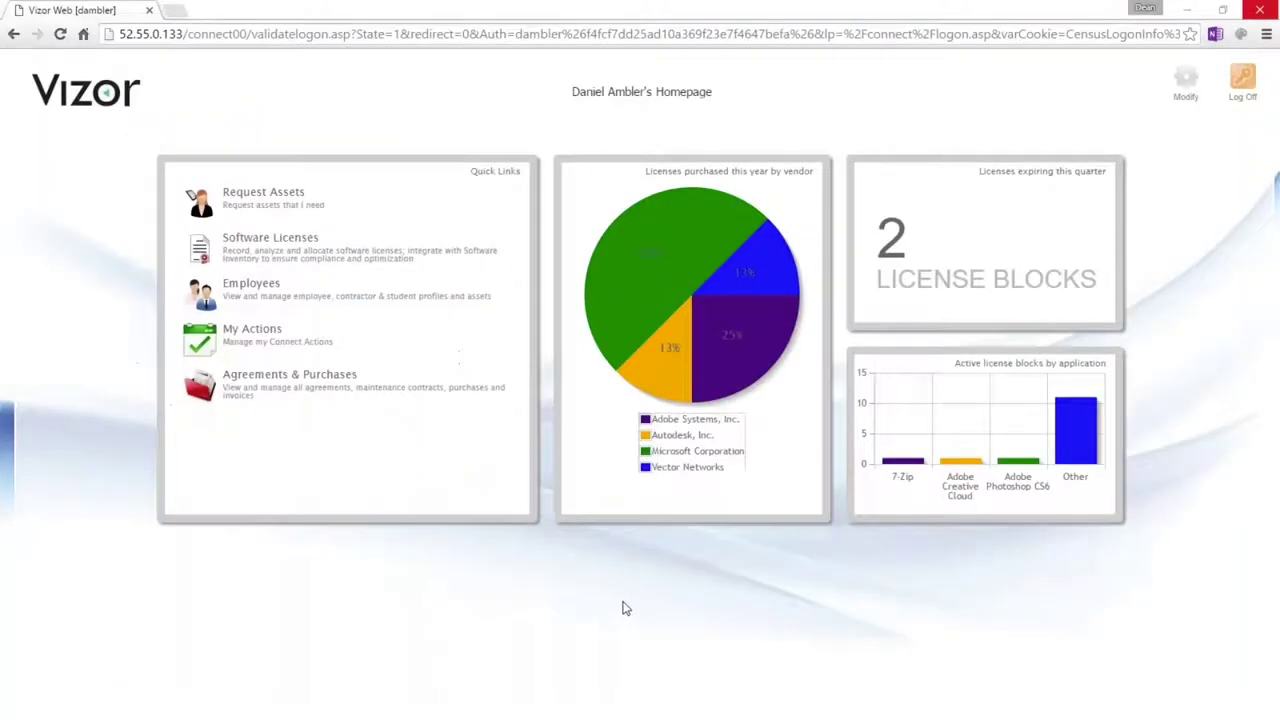
# Step: Open the Microsoft Office 2013 license from Software Licenses and review its purchases, documents and Payment Forecast report
pyautogui.click(266, 258)
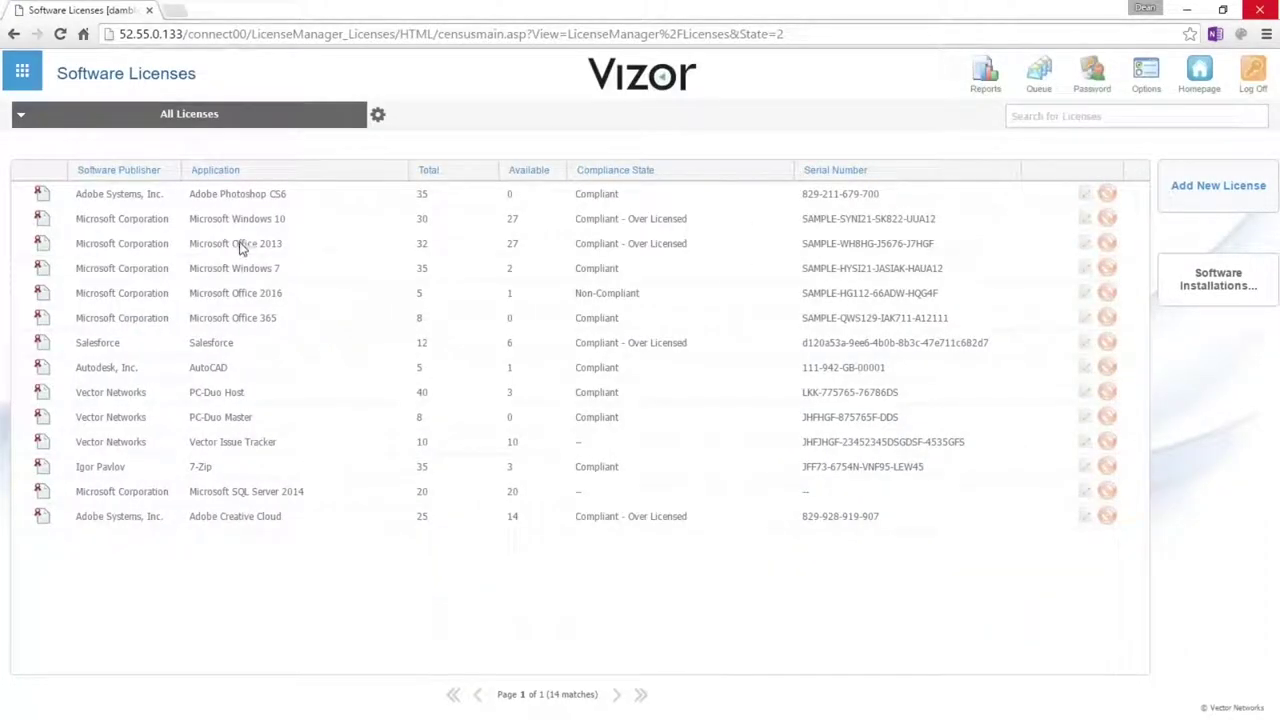
pyautogui.click(243, 250)
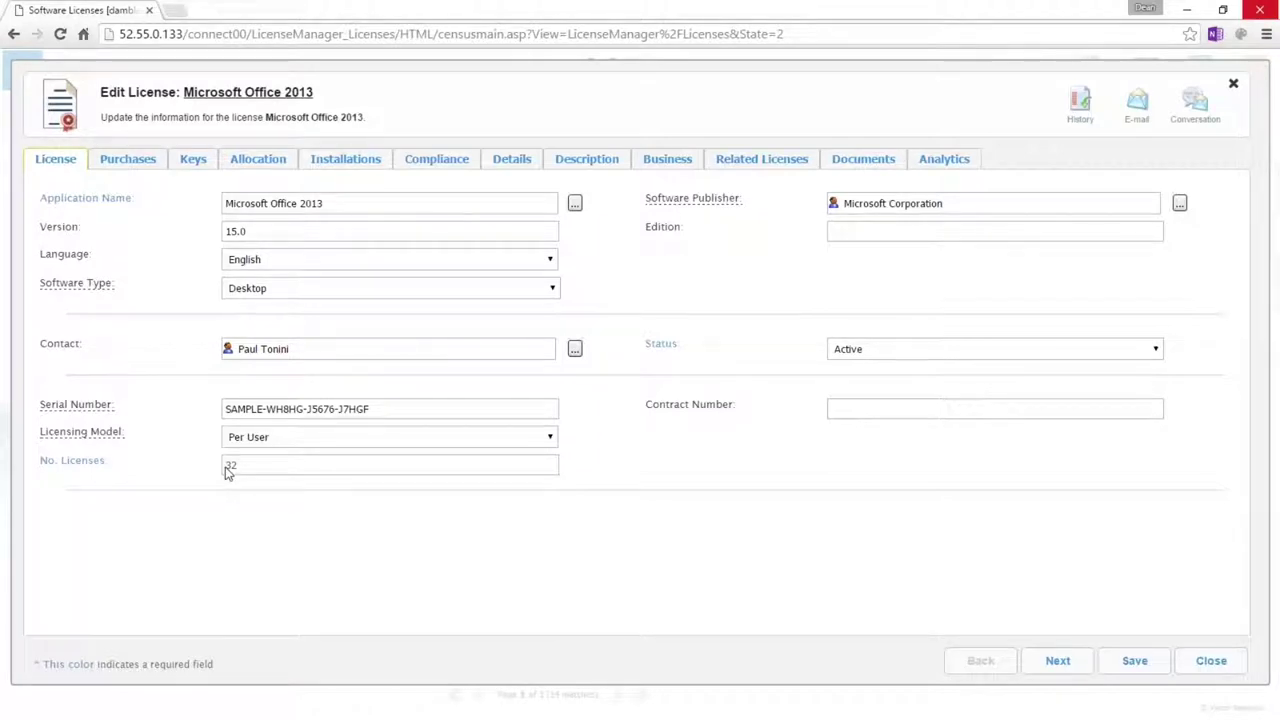
pyautogui.click(128, 166)
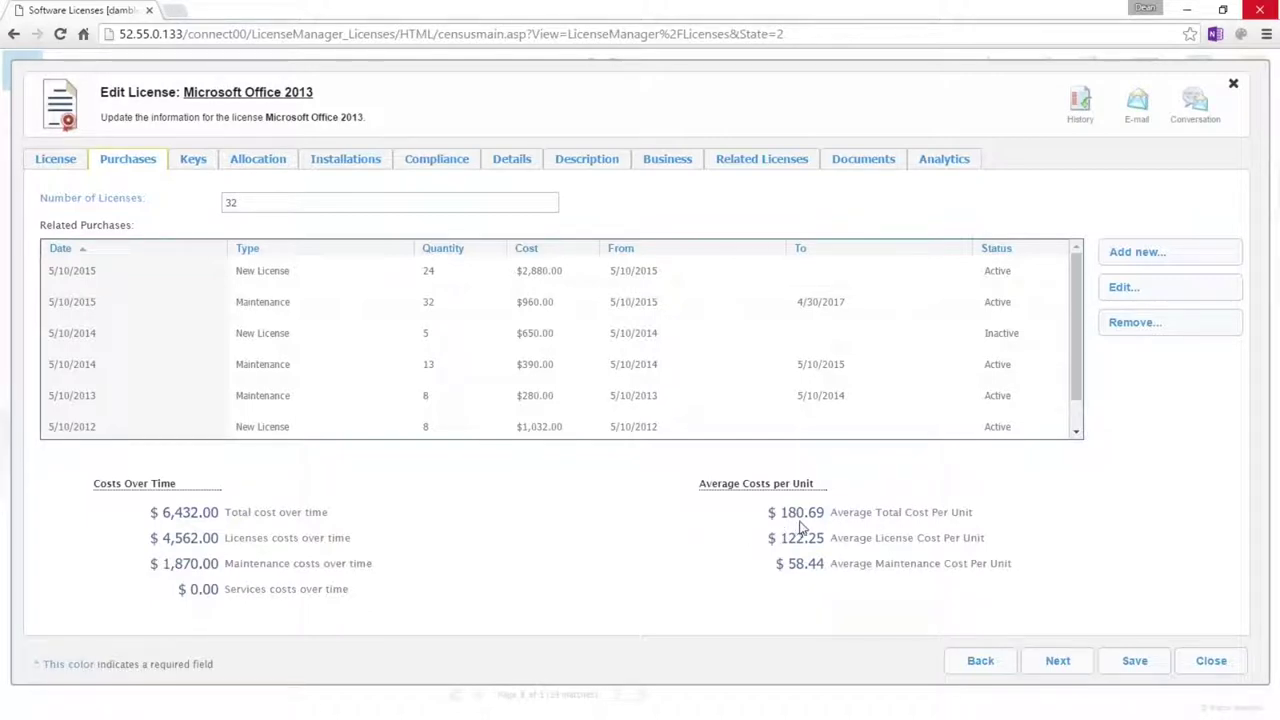
pyautogui.click(865, 162)
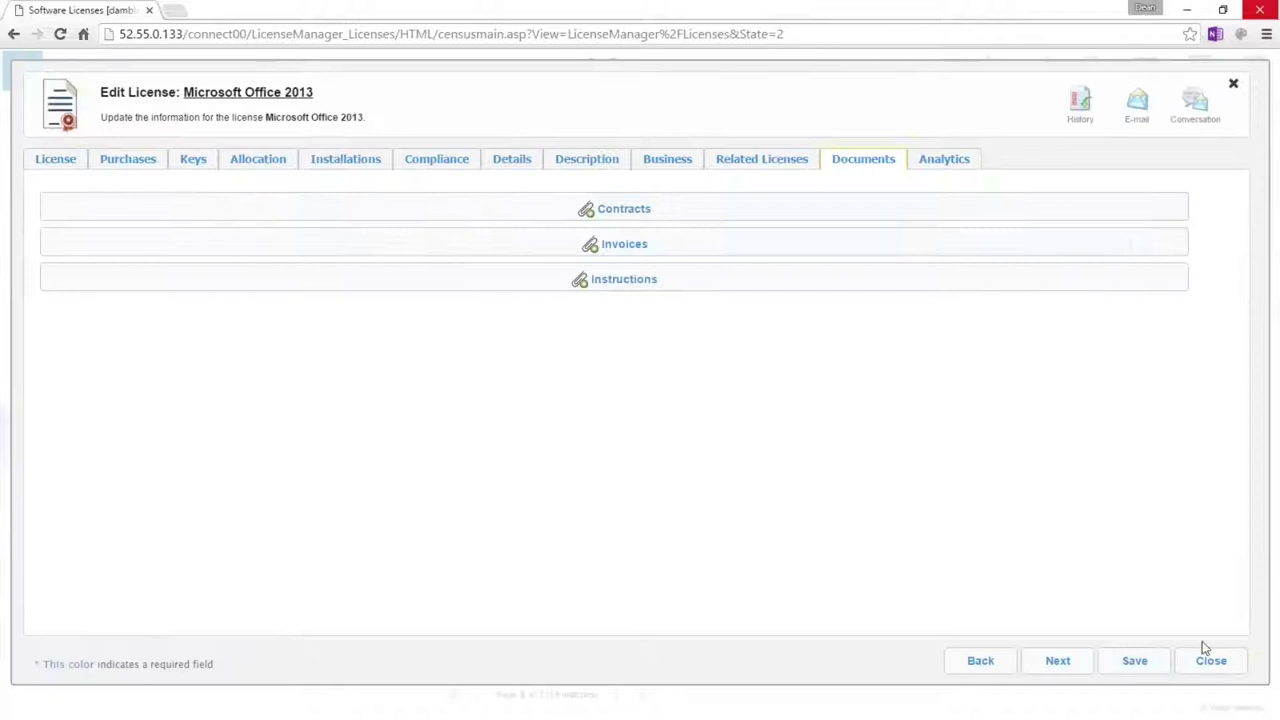
pyautogui.click(946, 164)
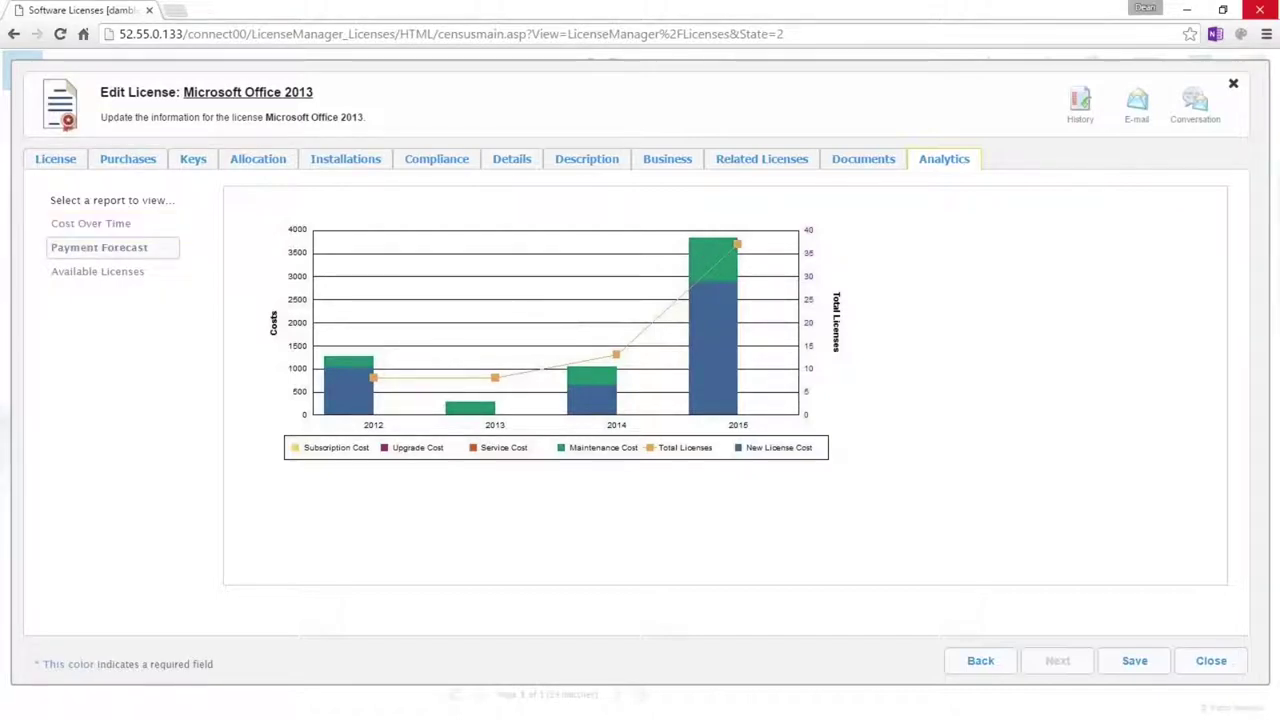
pyautogui.click(100, 247)
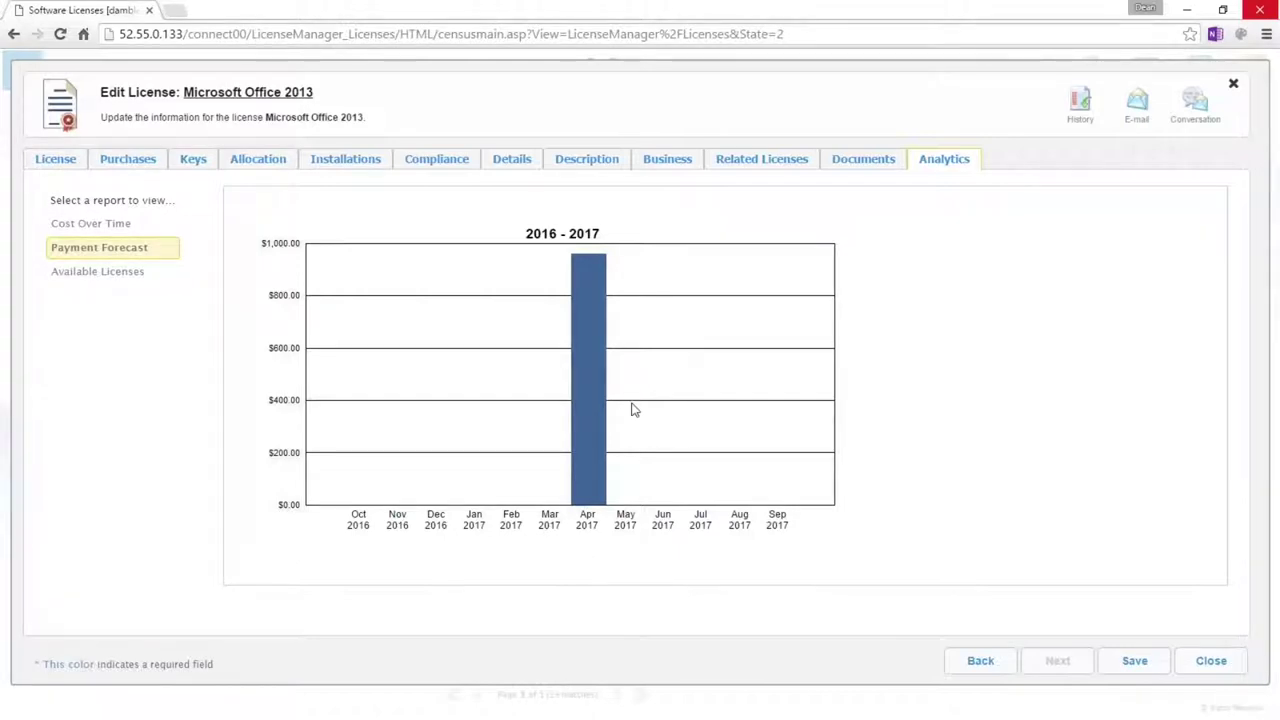
# Step: Return to the license's related purchases and open a new purchase entry
pyautogui.click(104, 165)
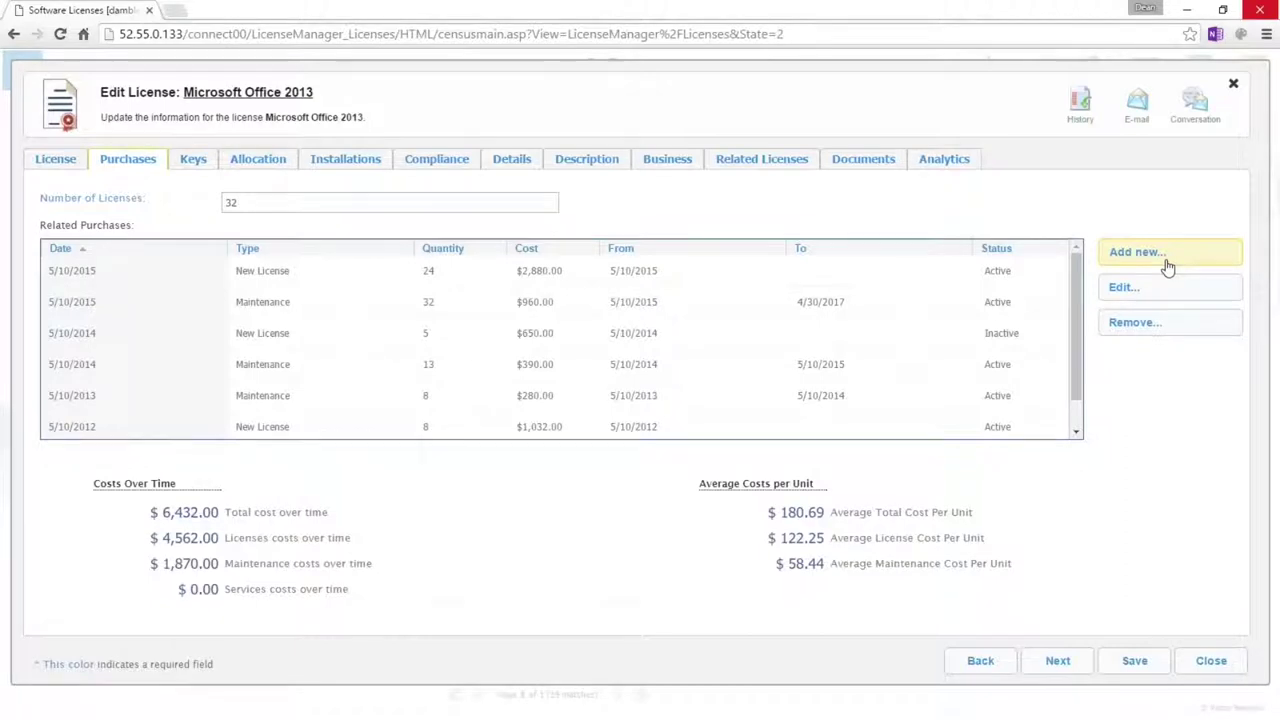
pyautogui.click(1166, 260)
# Step: Examine the installations recorded for the Microsoft Office 2013 license, including products, devices and cost of available installations
pyautogui.click(345, 160)
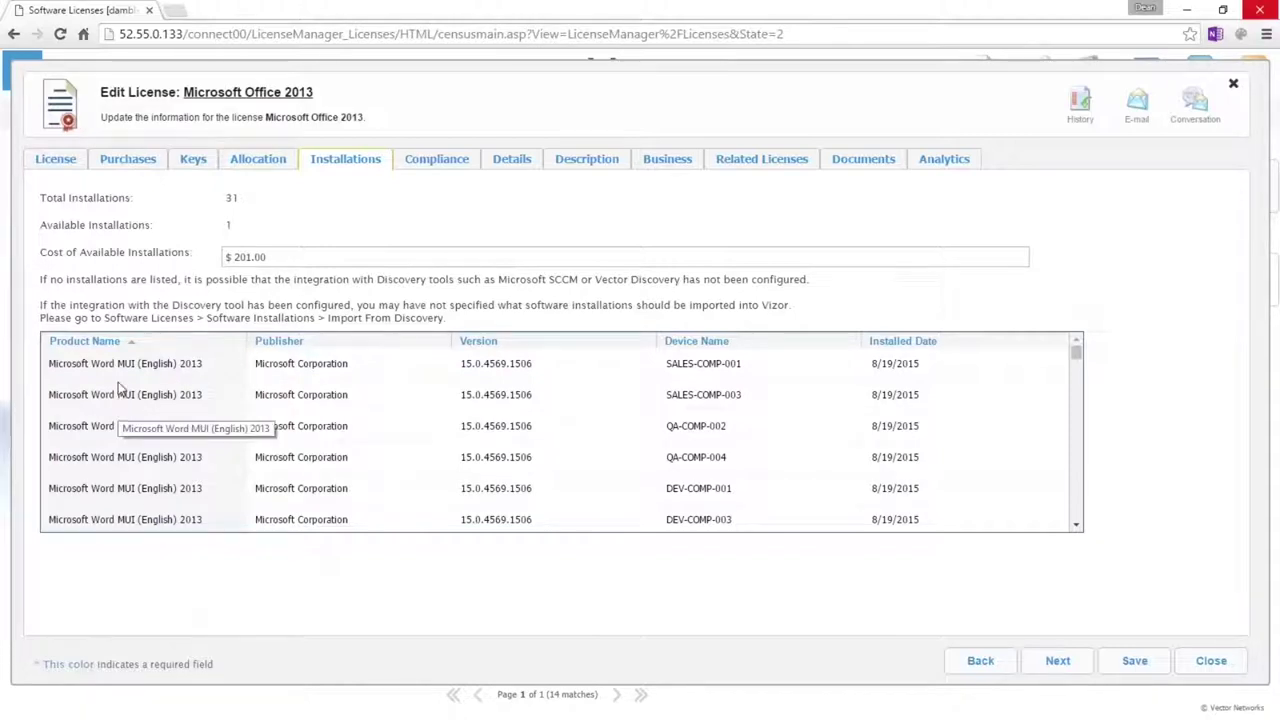
pyautogui.scroll(-5, 118, 388)
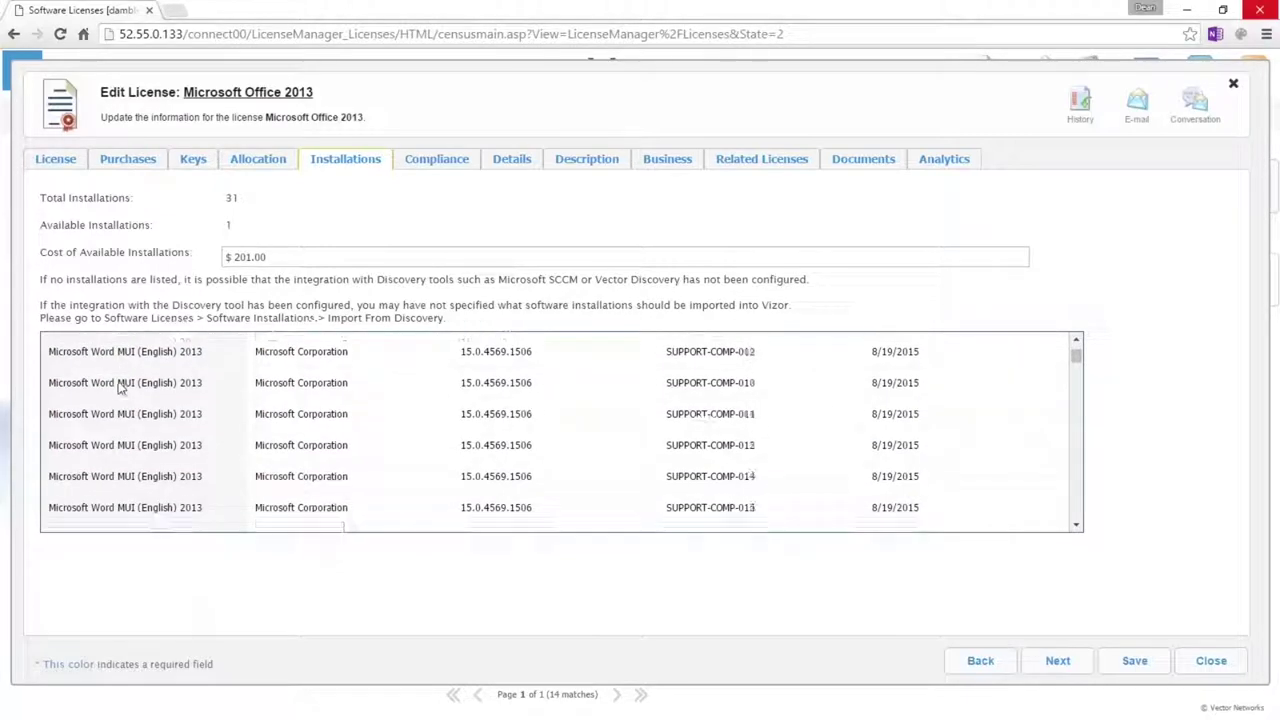
pyautogui.scroll(-5, 118, 388)
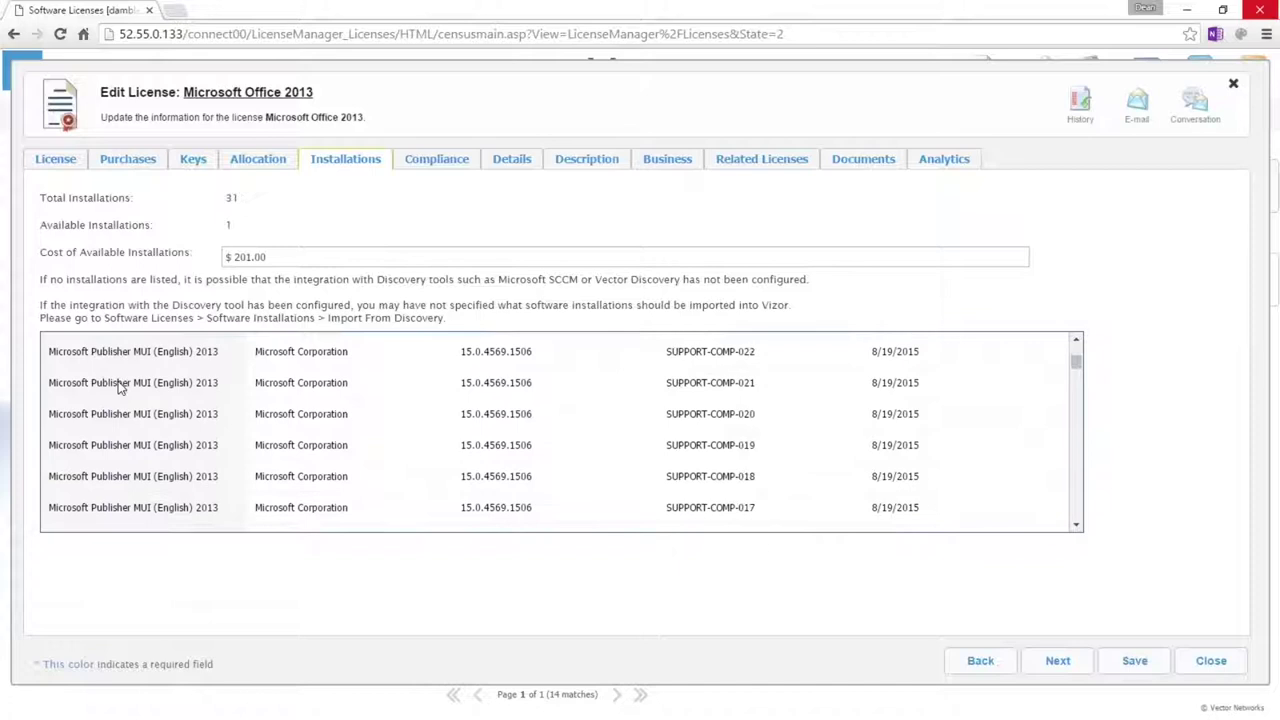
pyautogui.scroll(-5, 118, 388)
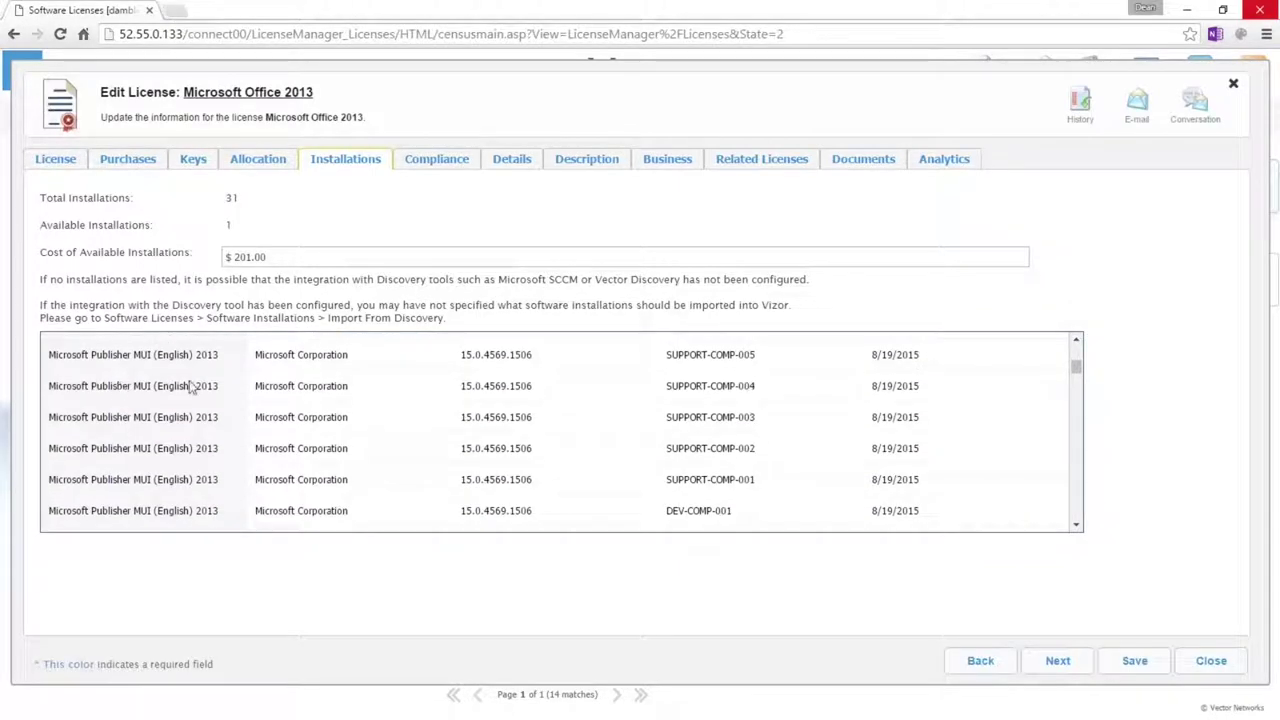
pyautogui.scroll(1, 678, 393)
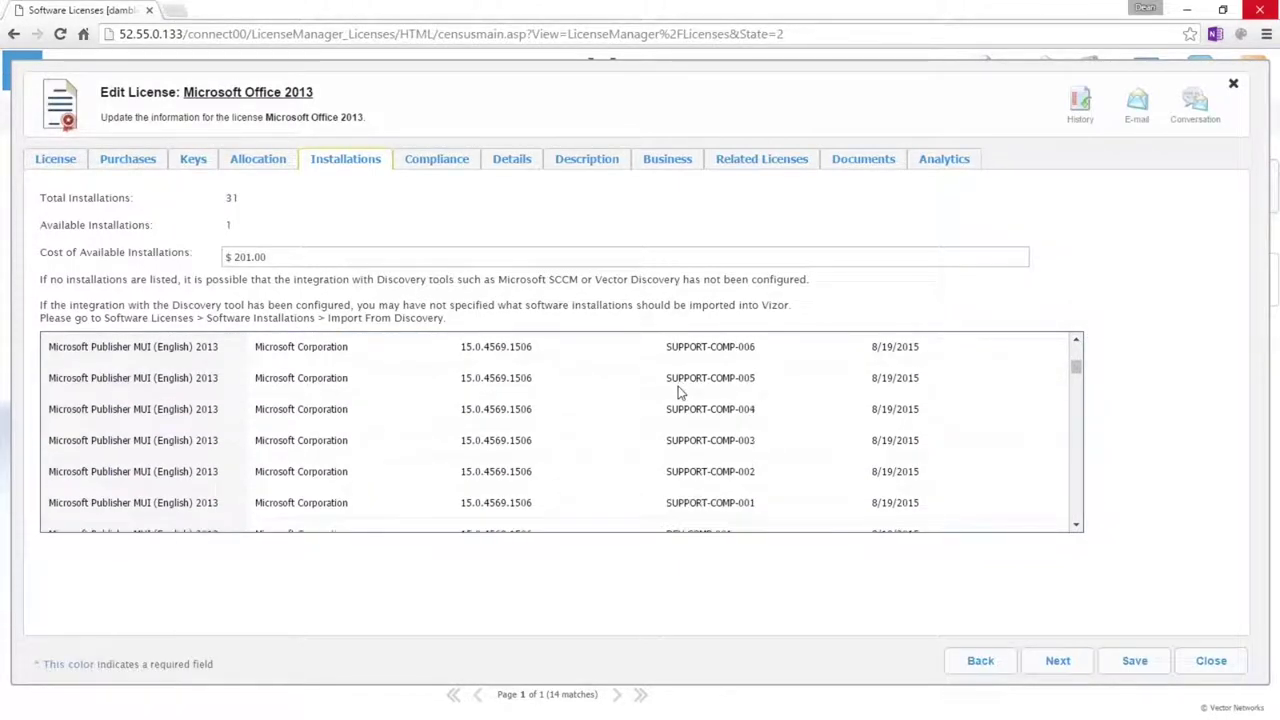
pyautogui.scroll(3, 678, 393)
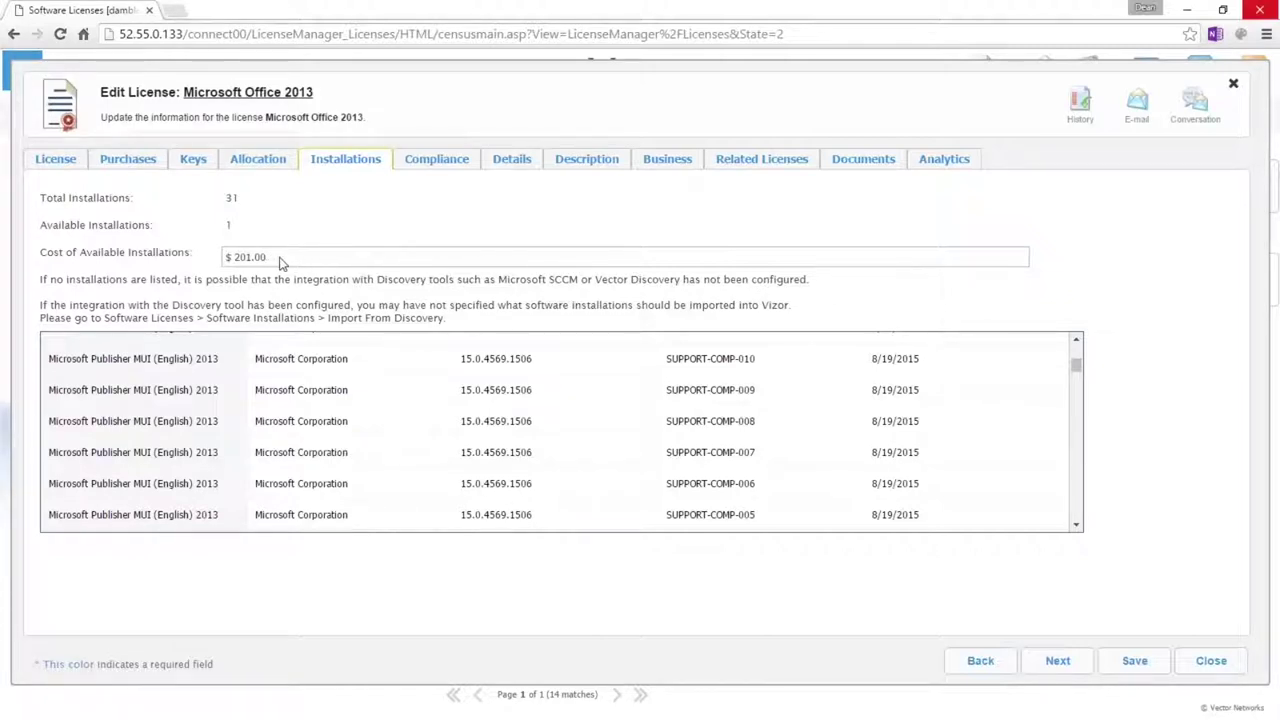
# Step: Set the license's compliance calculation to One License = X Computer CPU Cores with a calculation parameter of 2
pyautogui.click(455, 164)
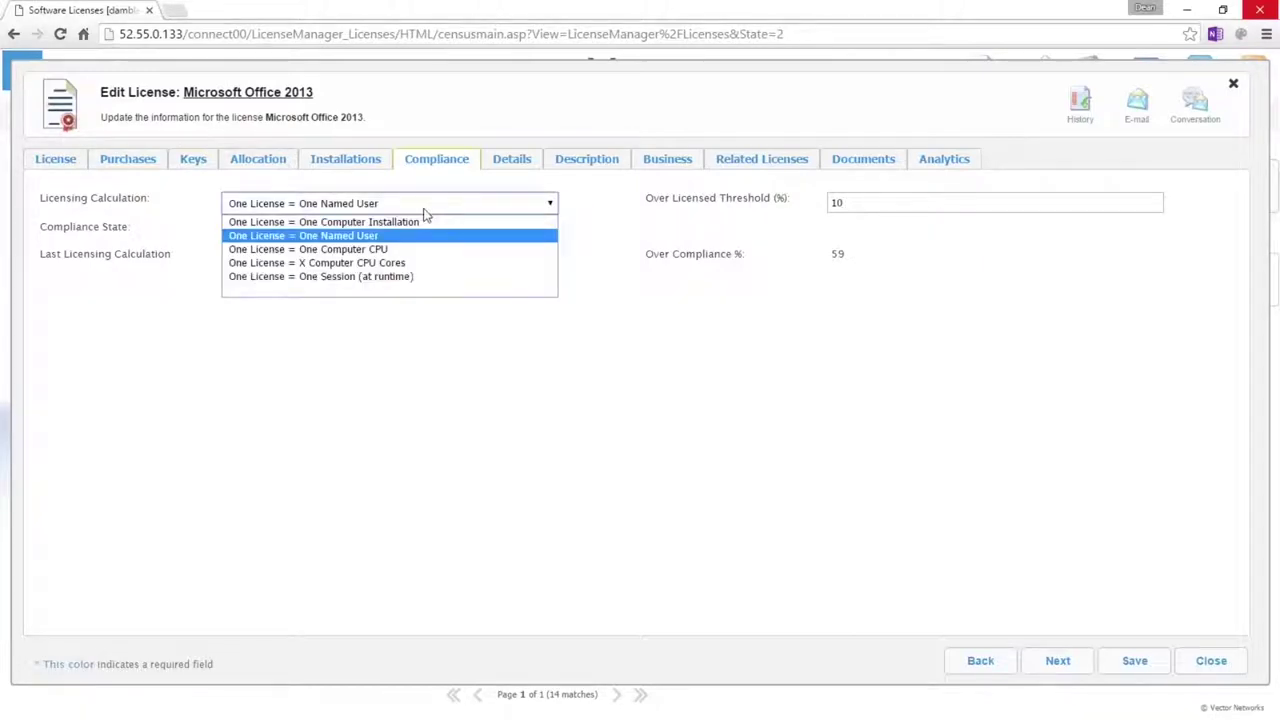
pyautogui.click(414, 264)
pyautogui.click(346, 237)
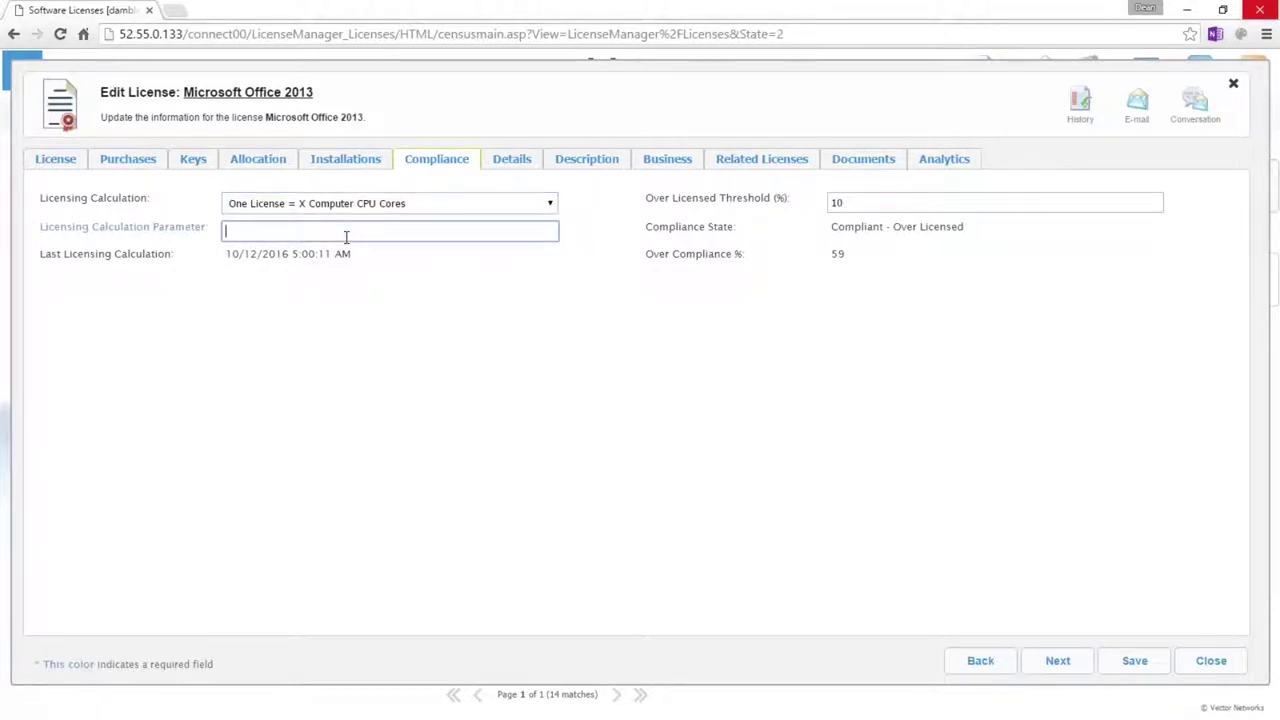
pyautogui.write('2')
# Step: Set the Over Licensed Threshold to 2 percent for the Microsoft Office 2013 license
pyautogui.click(857, 202)
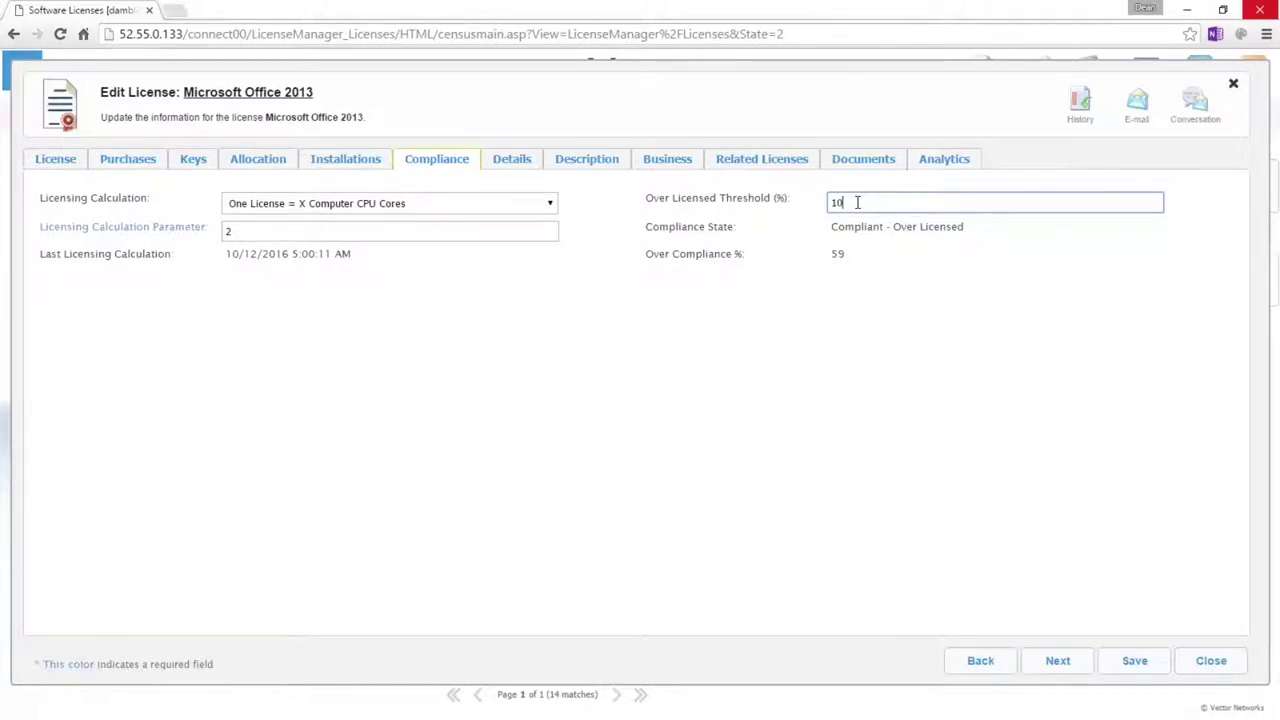
pyautogui.press('BackSpace')
pyautogui.press('BackSpace')
pyautogui.write('2')
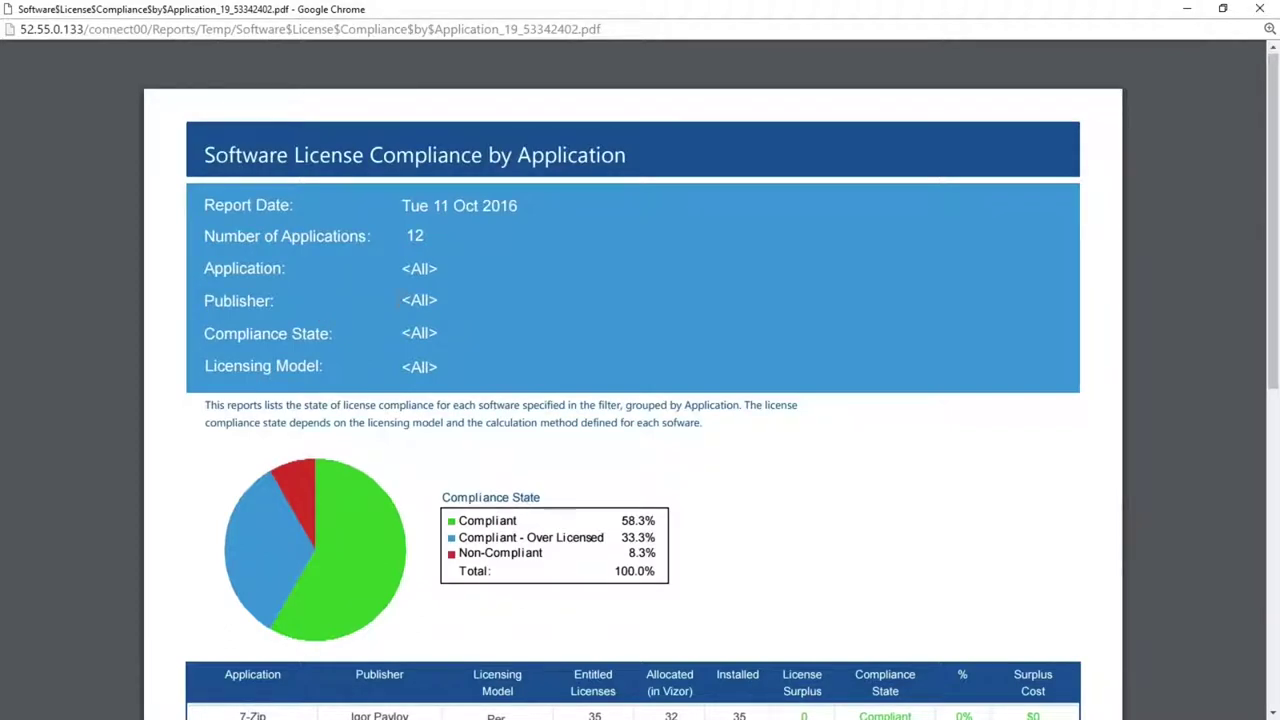
# Step: Examine the compliance state chart and application table in the Software License Compliance by Application report
pyautogui.scroll(-3, 353, 415)
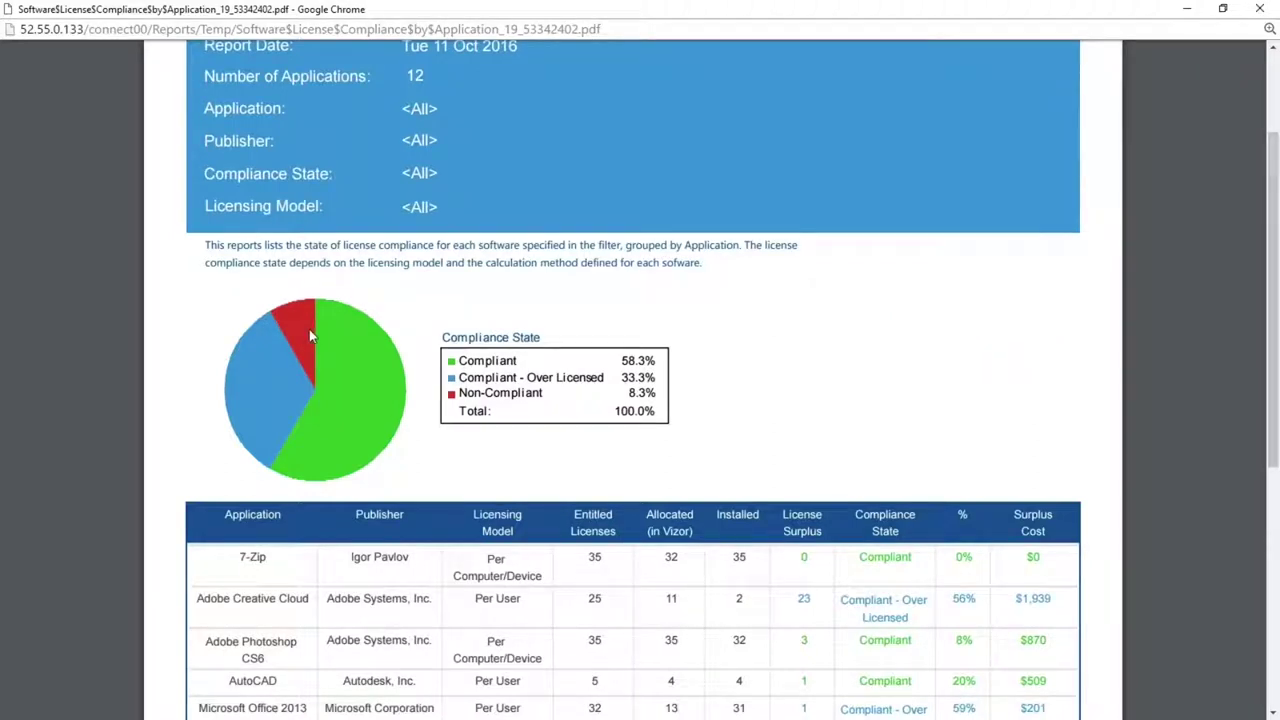
# Step: Examine the remaining application rows in the compliance report, including license surplus and surplus cost
pyautogui.scroll(-1, 310, 337)
pyautogui.scroll(-3, 309, 329)
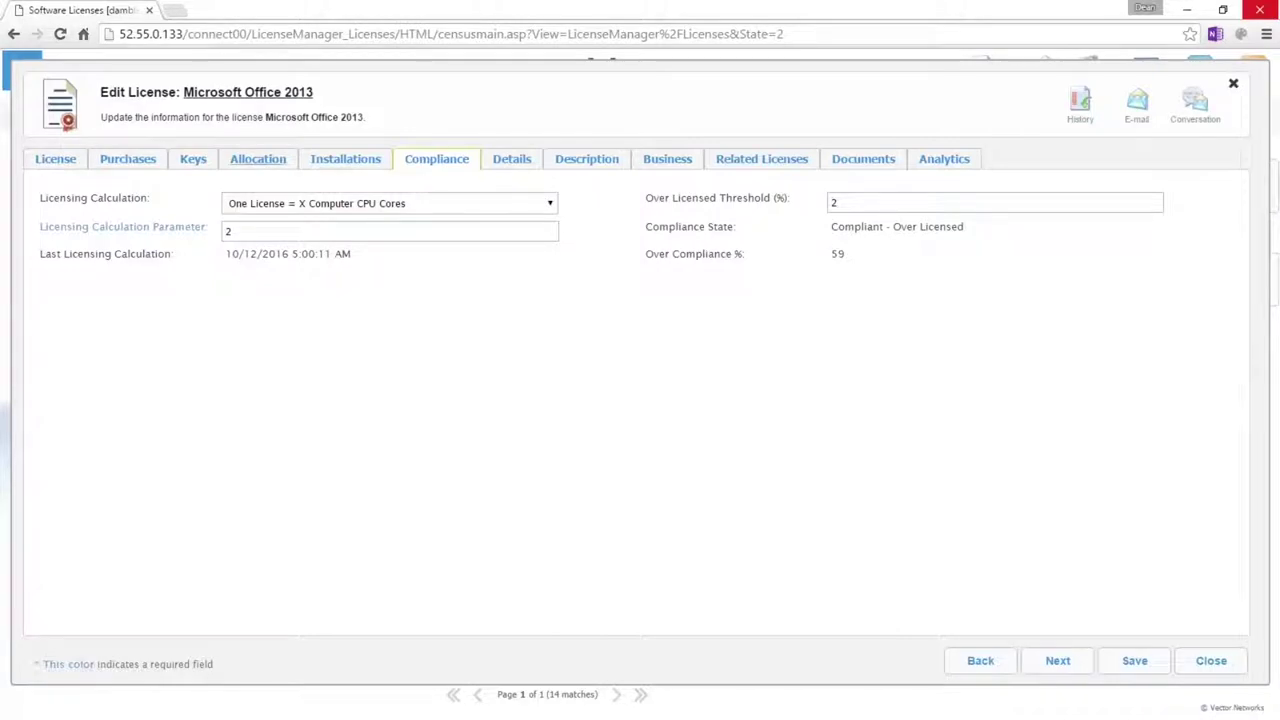
# Step: Review the users allocated to the Microsoft Office 2013 license and close the license without saving
pyautogui.click(262, 165)
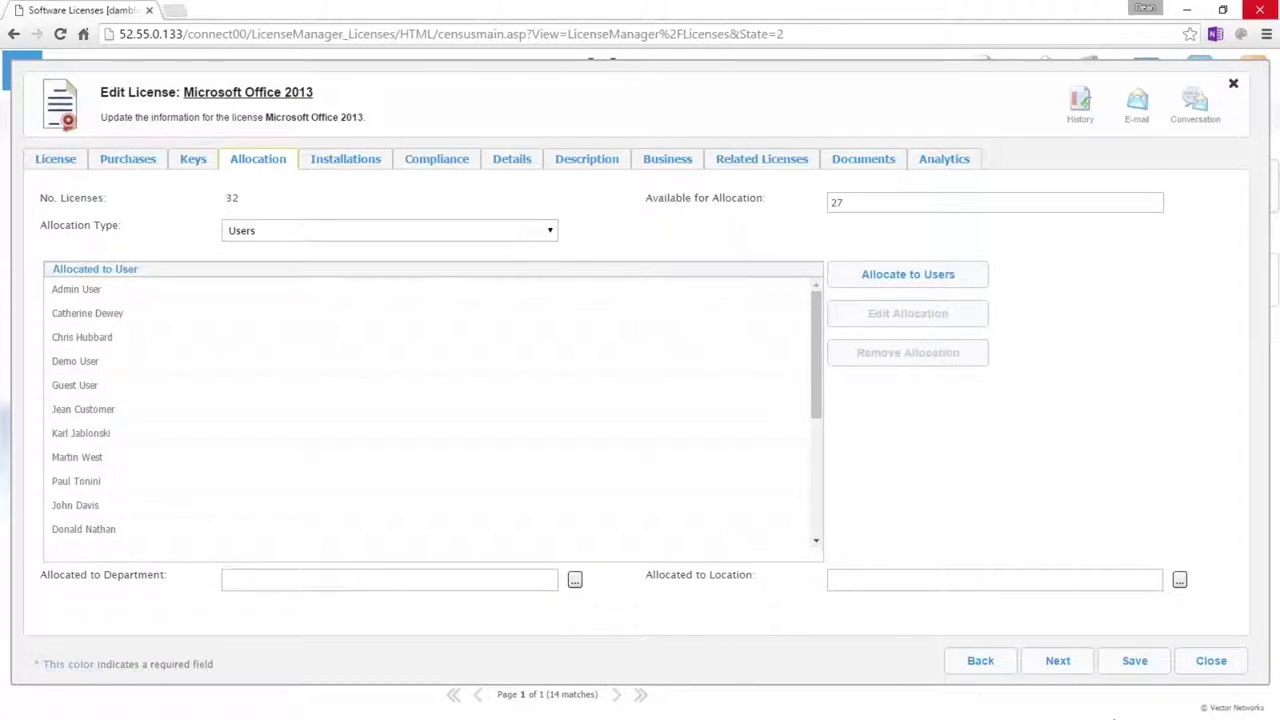
pyautogui.click(1201, 662)
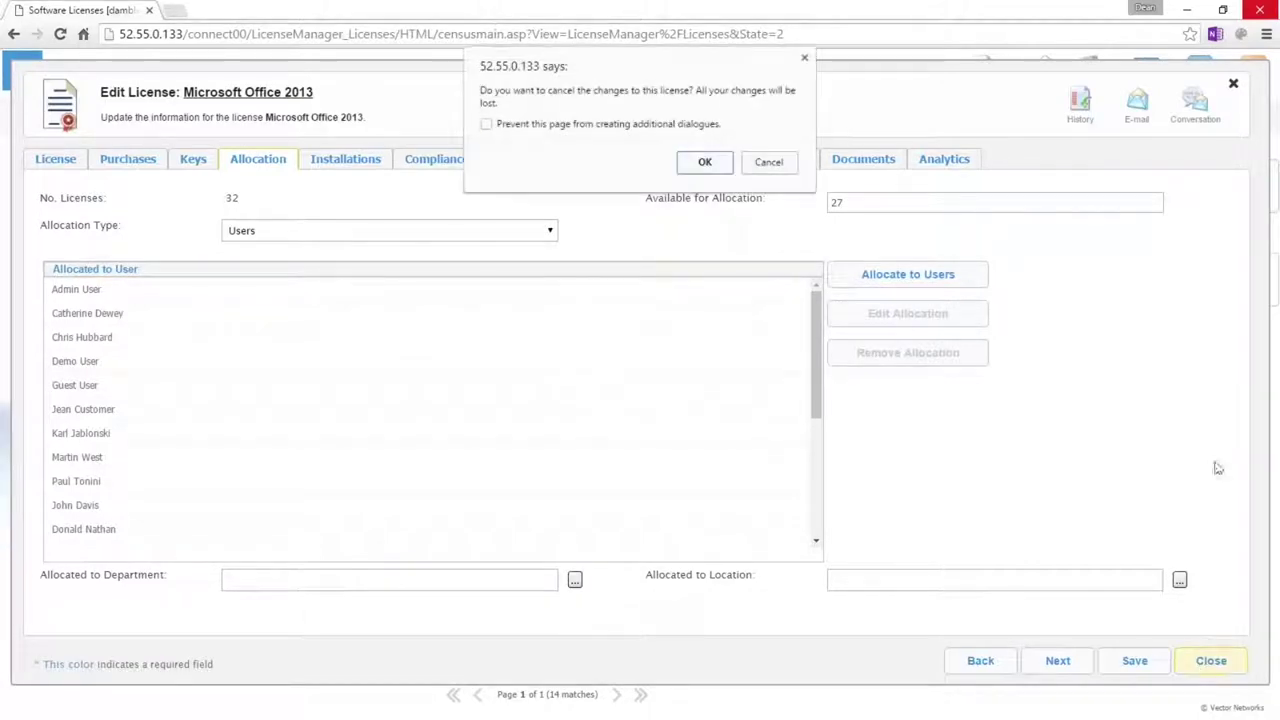
pyautogui.click(712, 161)
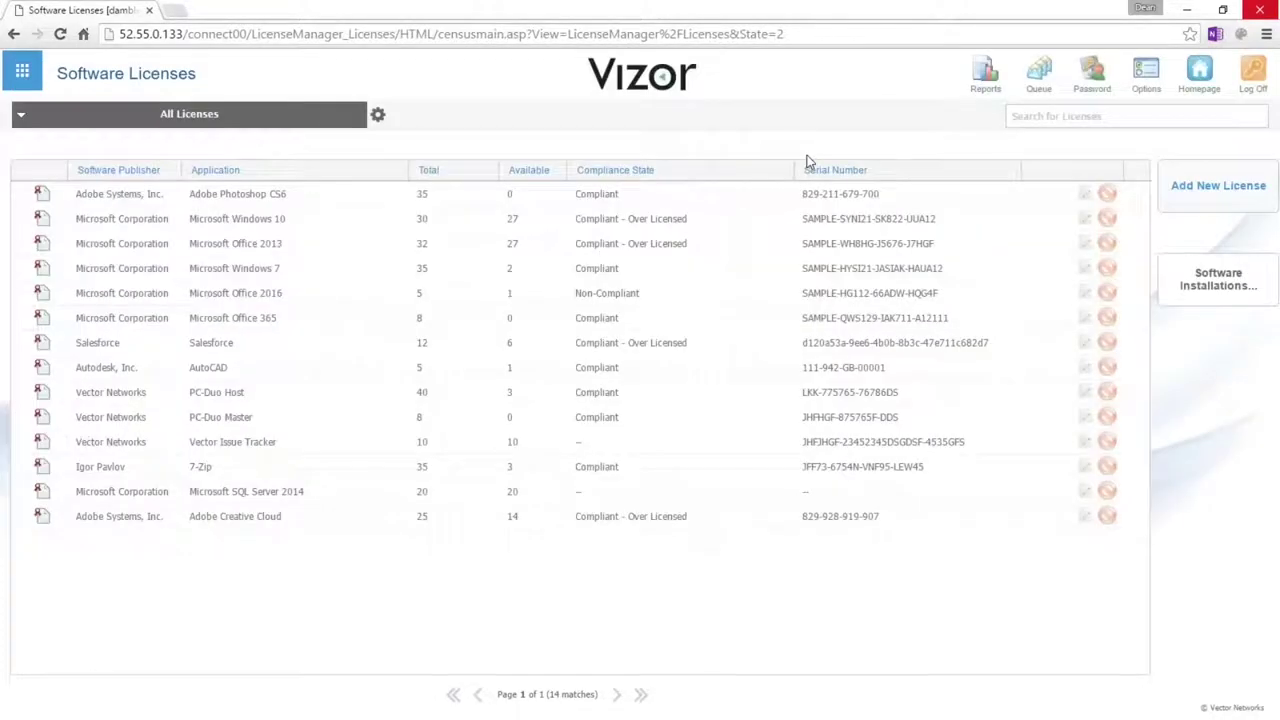
# Step: Return to the homepage and open the Payroll Assistant's assigned assets from the Employees area
pyautogui.click(1197, 88)
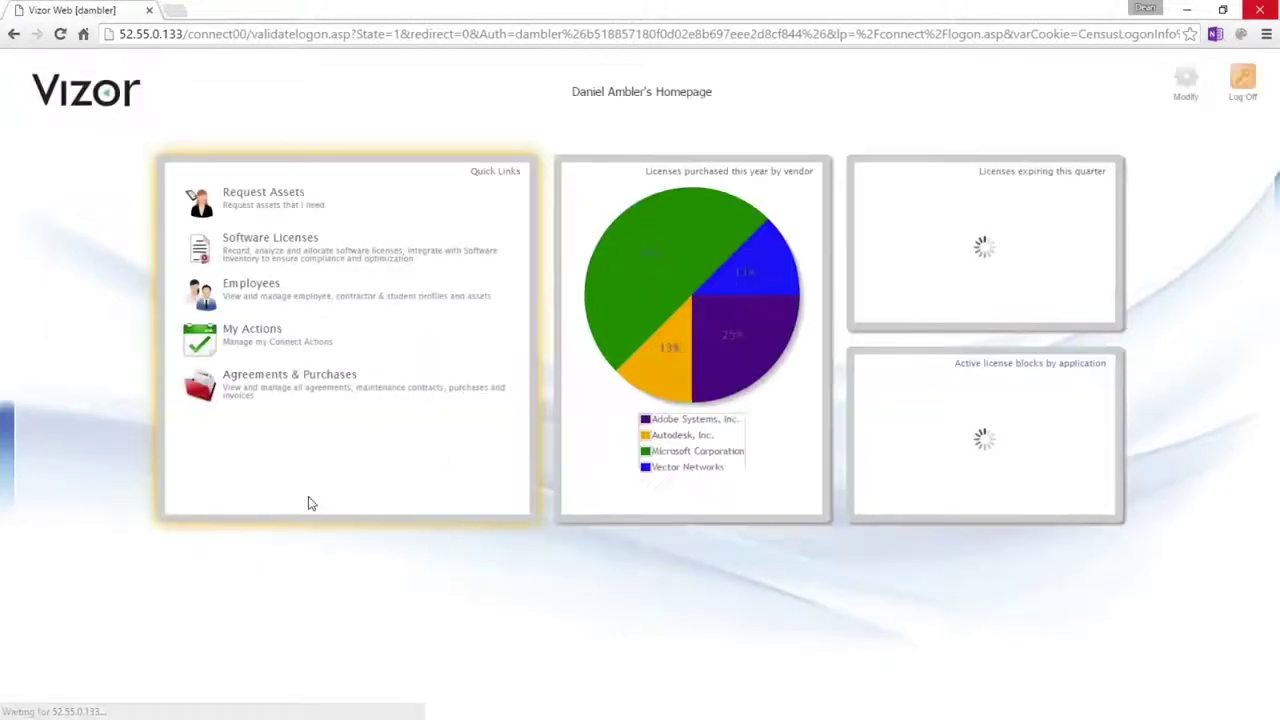
pyautogui.click(253, 305)
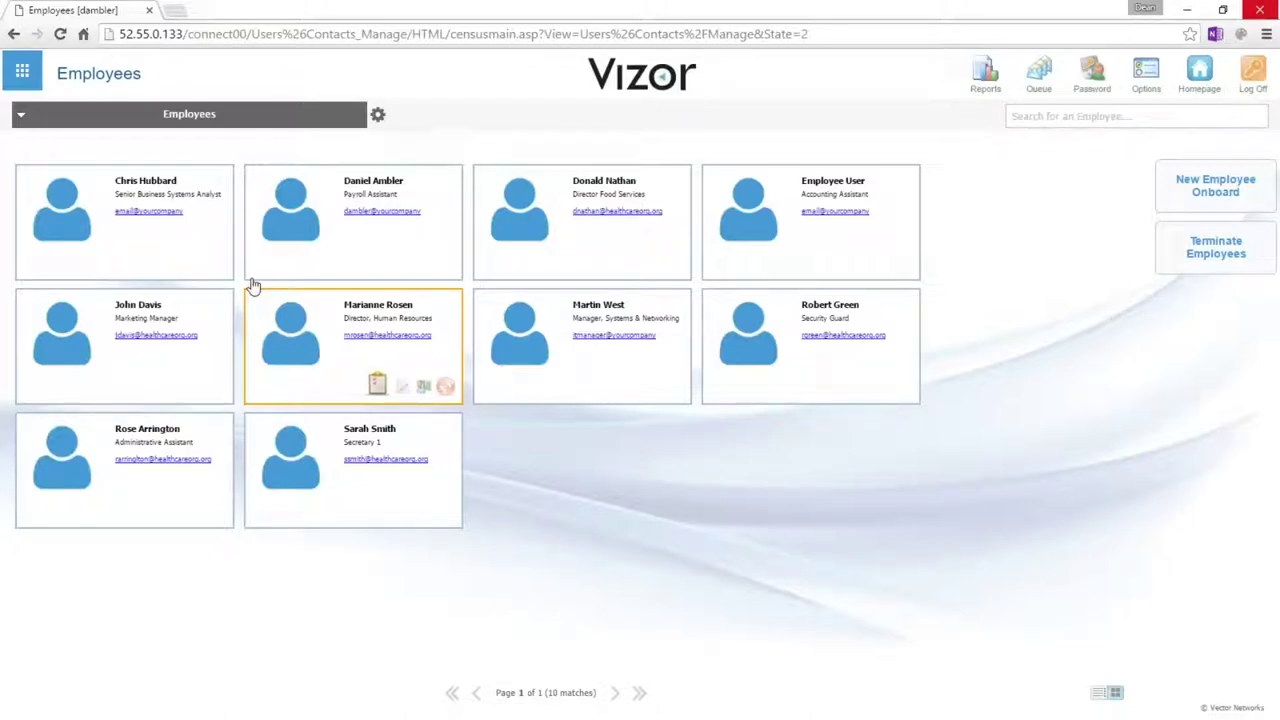
pyautogui.moveTo(346, 234)
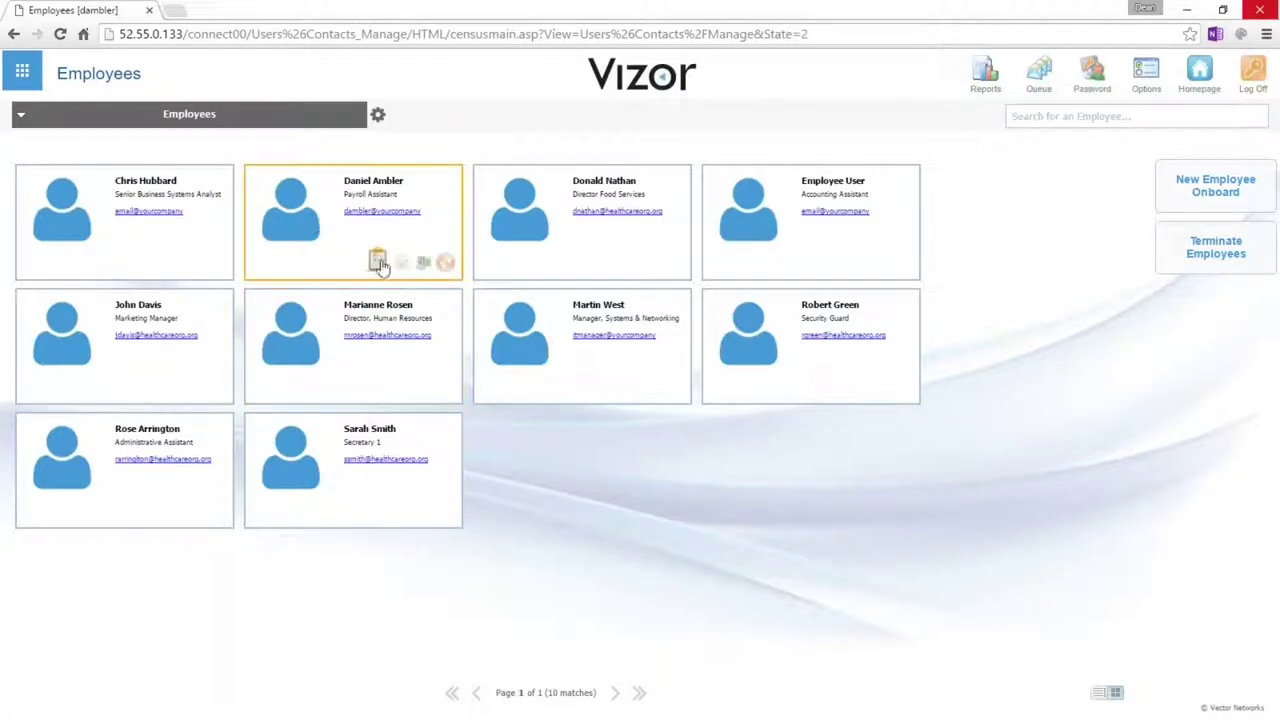
pyautogui.click(377, 259)
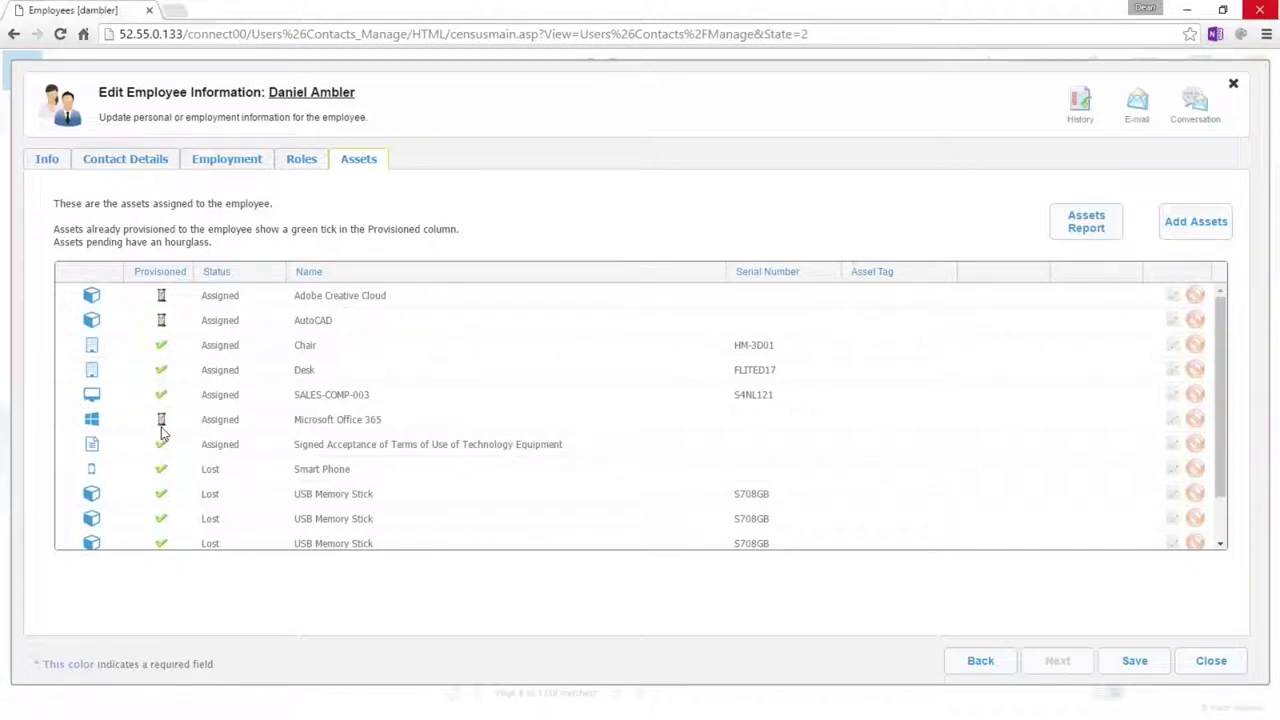
# Step: Add the Project ISO 9002 role to the Payroll Assistant and sort the employee's assets by status
pyautogui.click(302, 162)
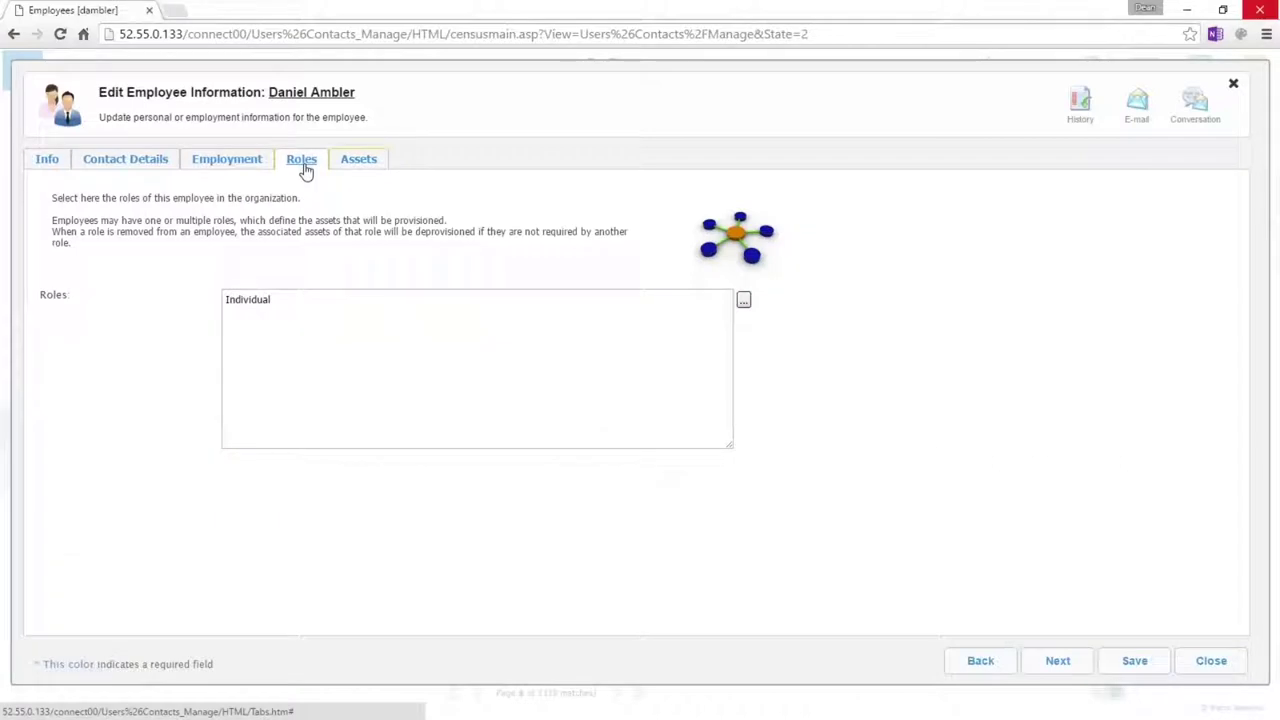
pyautogui.click(743, 300)
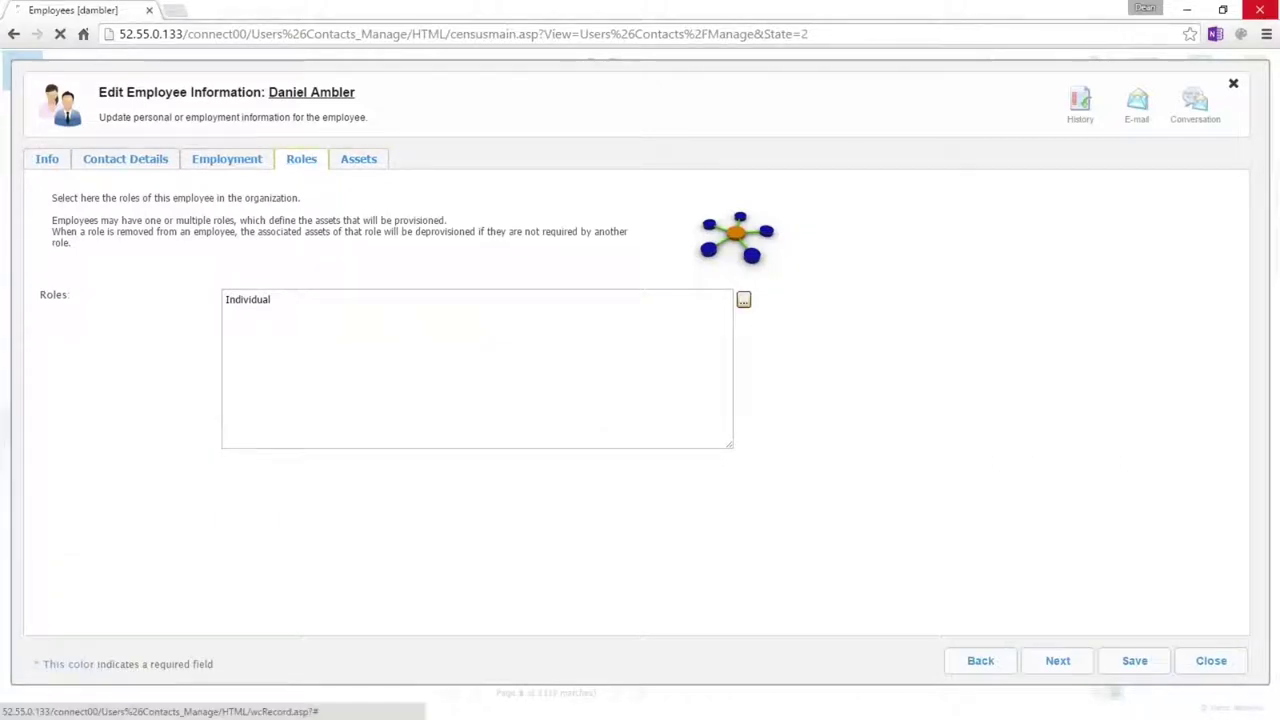
pyautogui.write('pr')
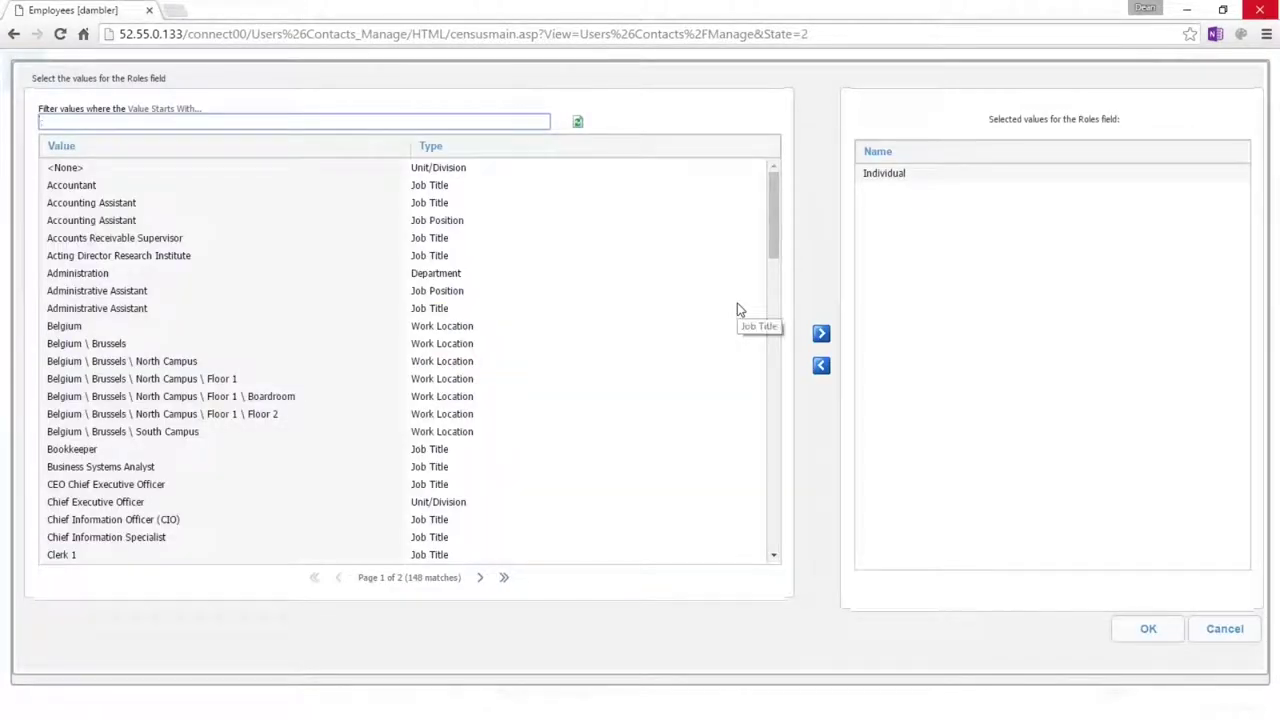
pyautogui.write('oj')
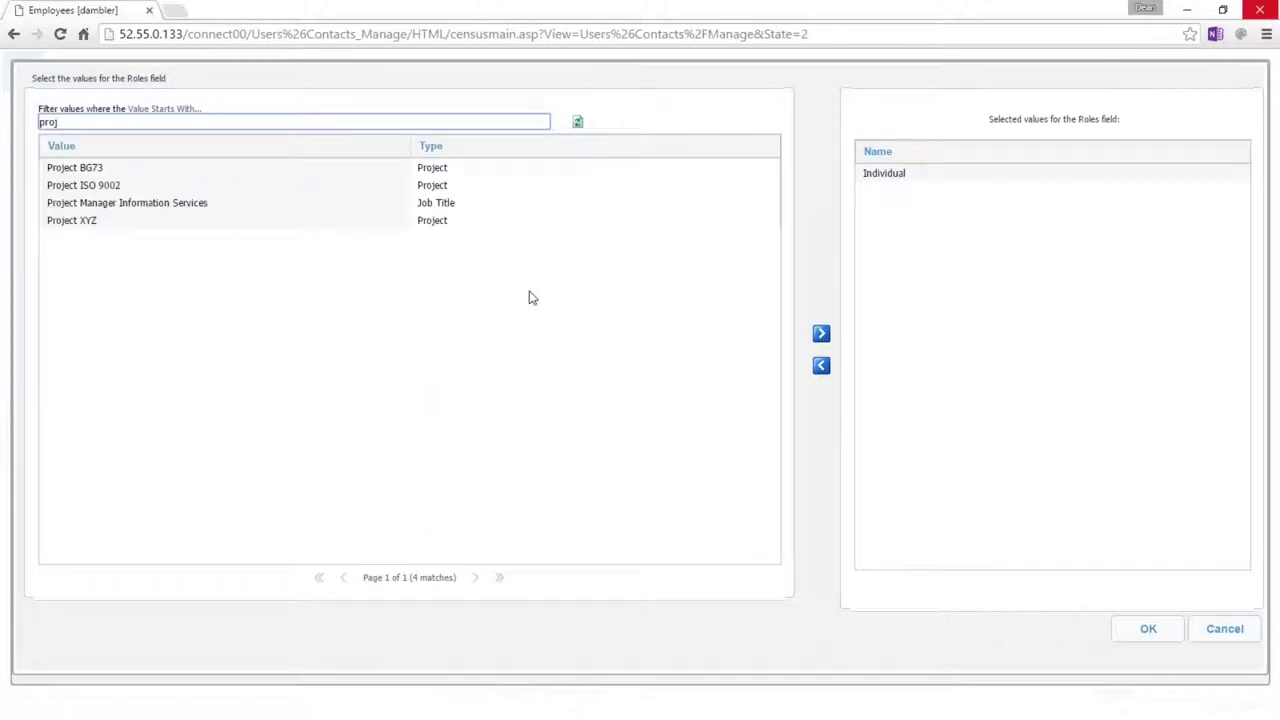
pyautogui.click(125, 185)
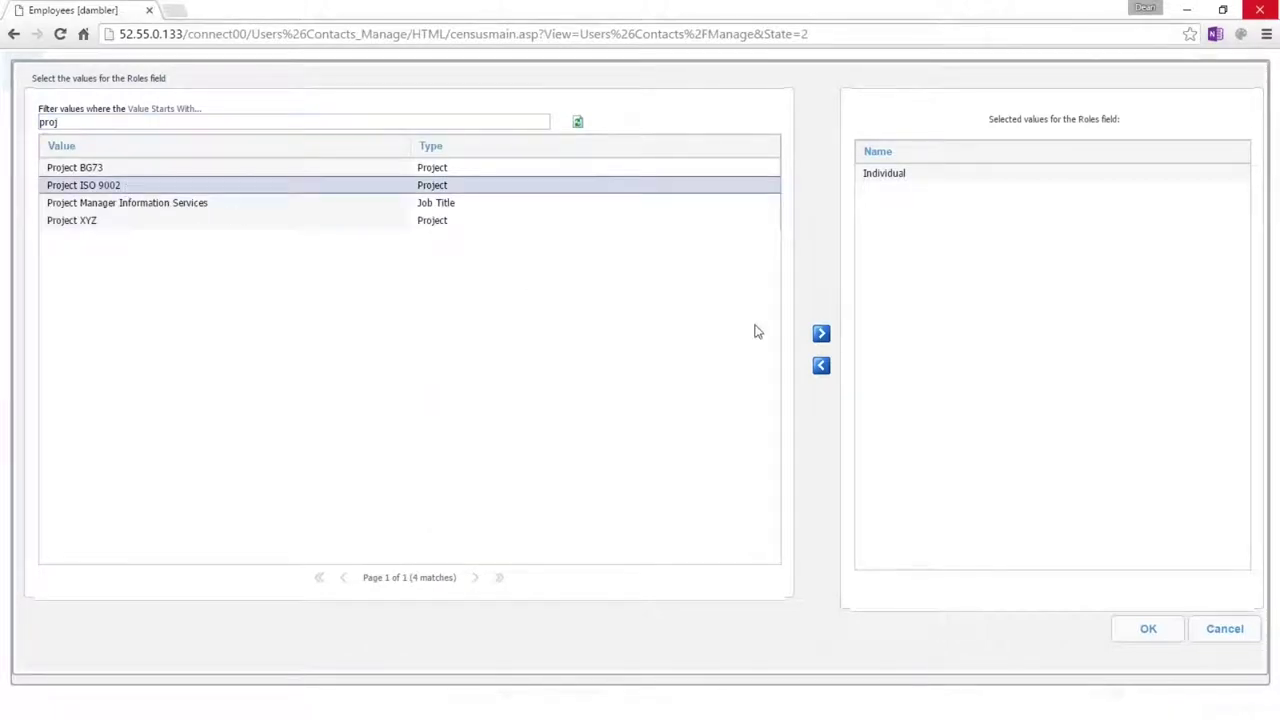
pyautogui.click(821, 334)
pyautogui.click(1150, 632)
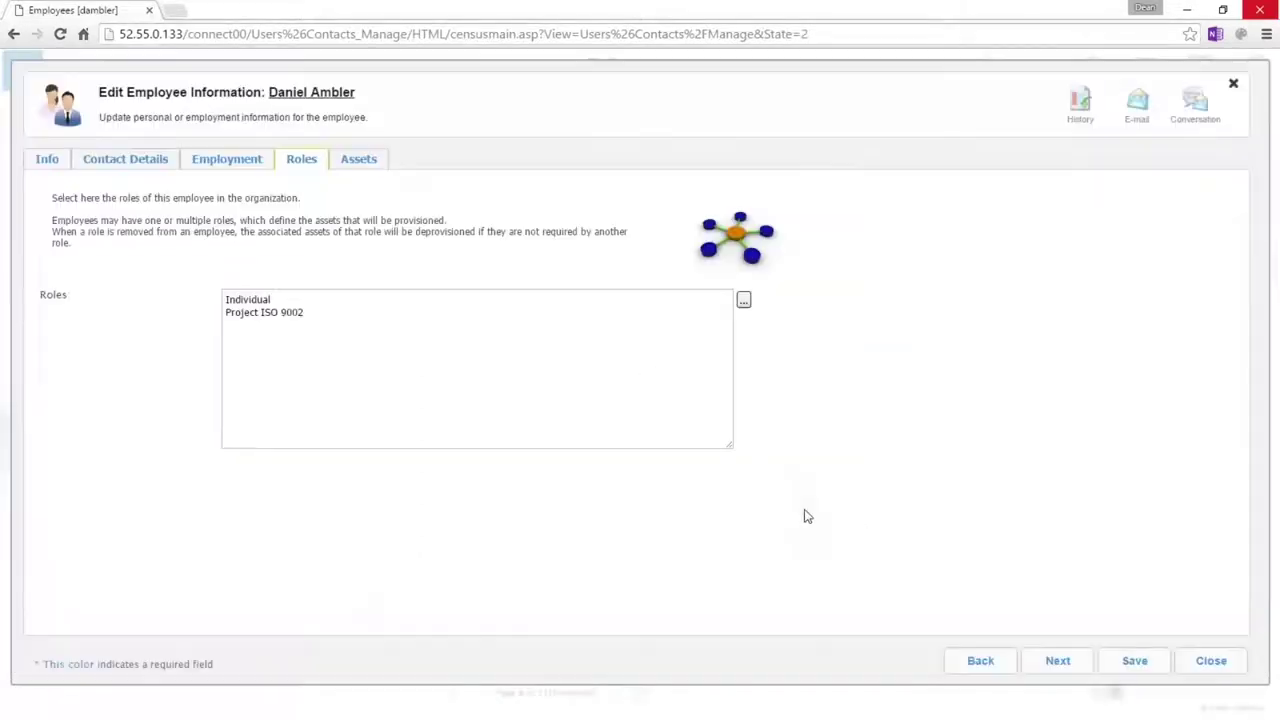
pyautogui.click(358, 164)
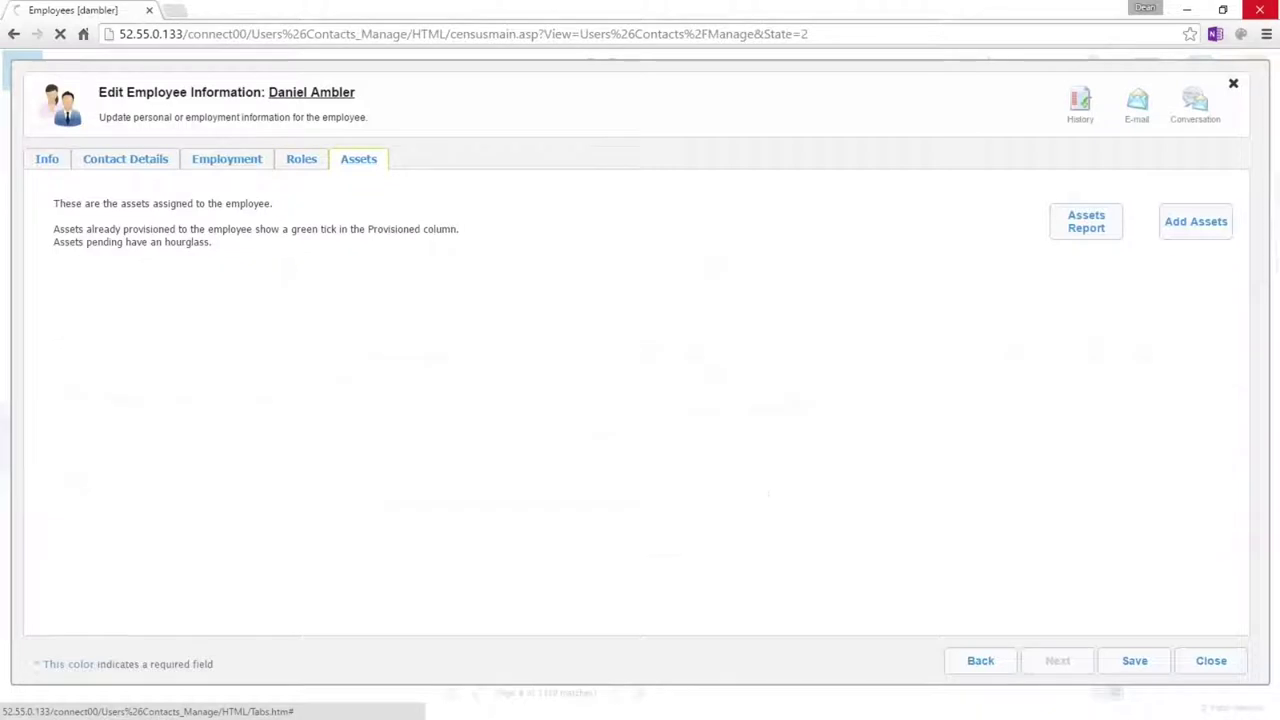
pyautogui.click(237, 272)
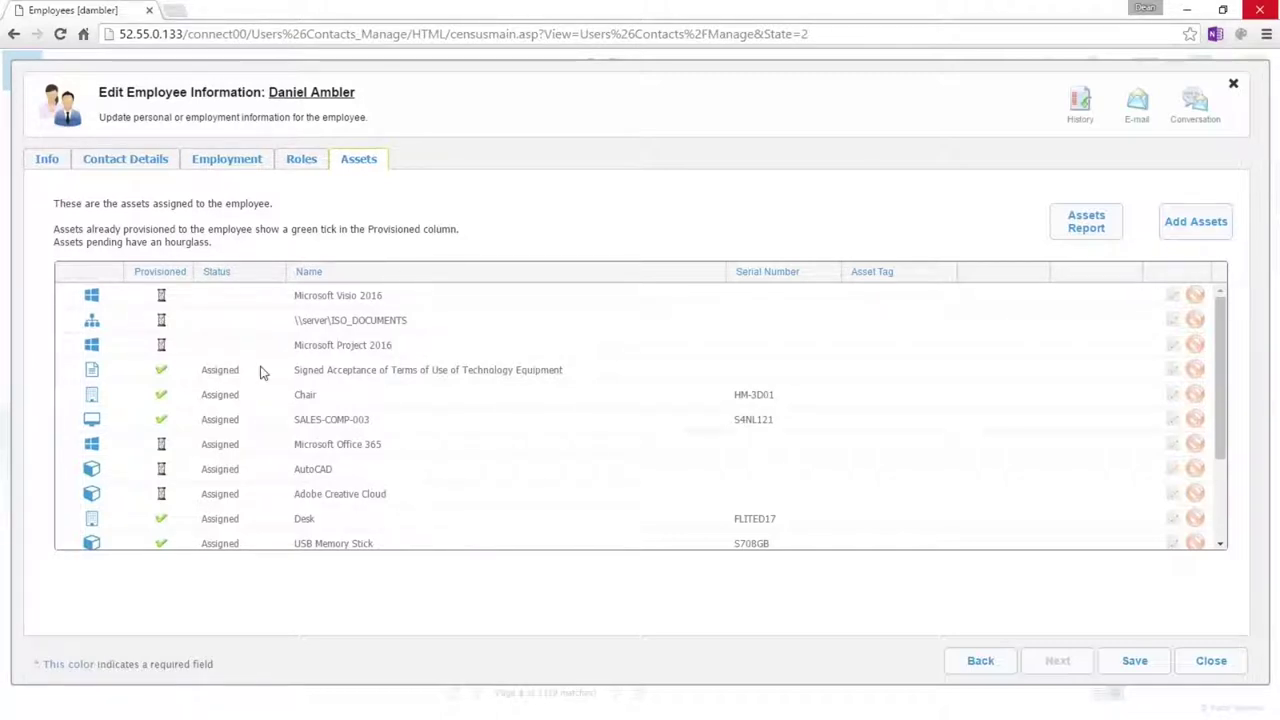
# Step: Remove the Project ISO 9002 role from the employee and review the resulting list of assigned assets
pyautogui.click(305, 163)
pyautogui.click(743, 300)
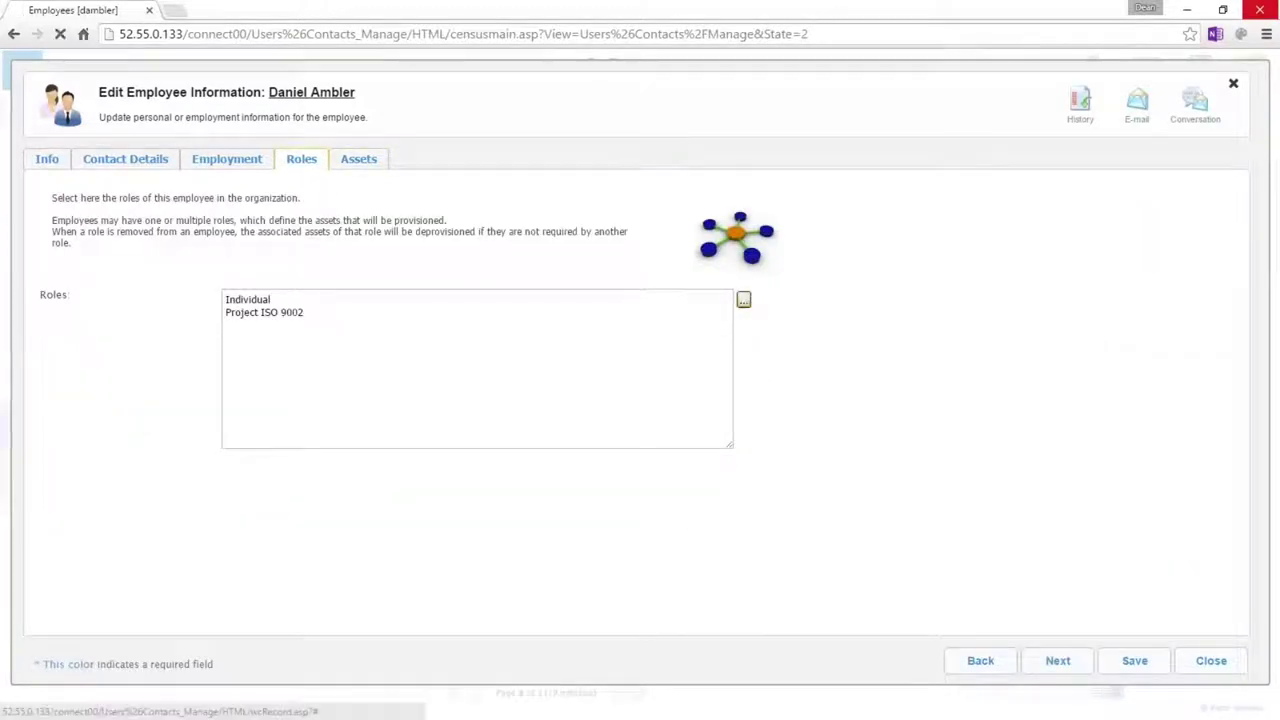
pyautogui.click(940, 194)
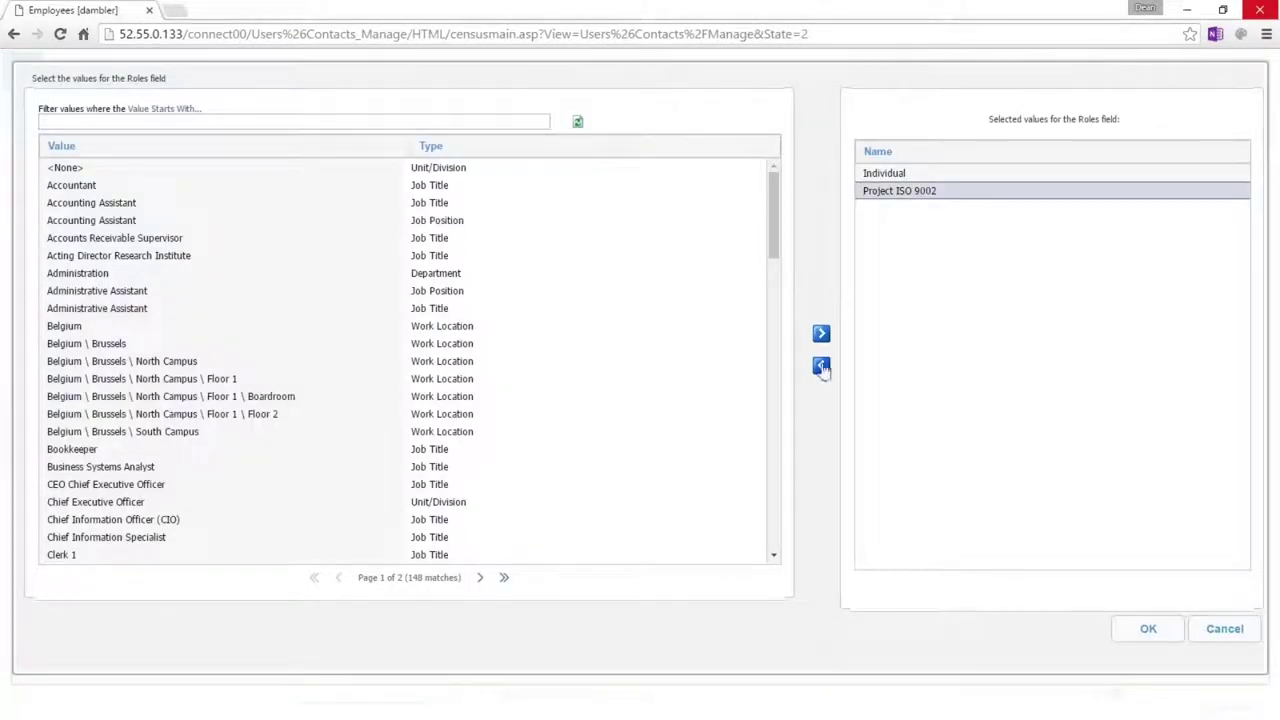
pyautogui.click(820, 365)
pyautogui.click(1148, 628)
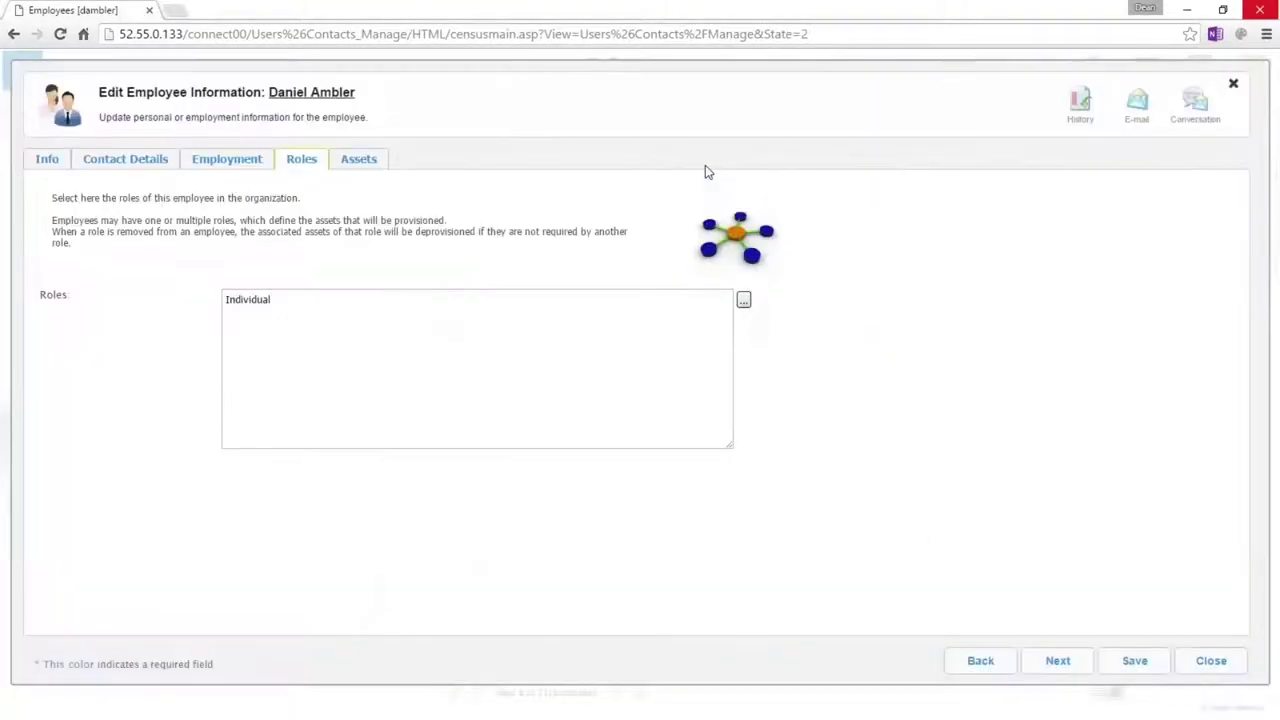
pyautogui.click(362, 164)
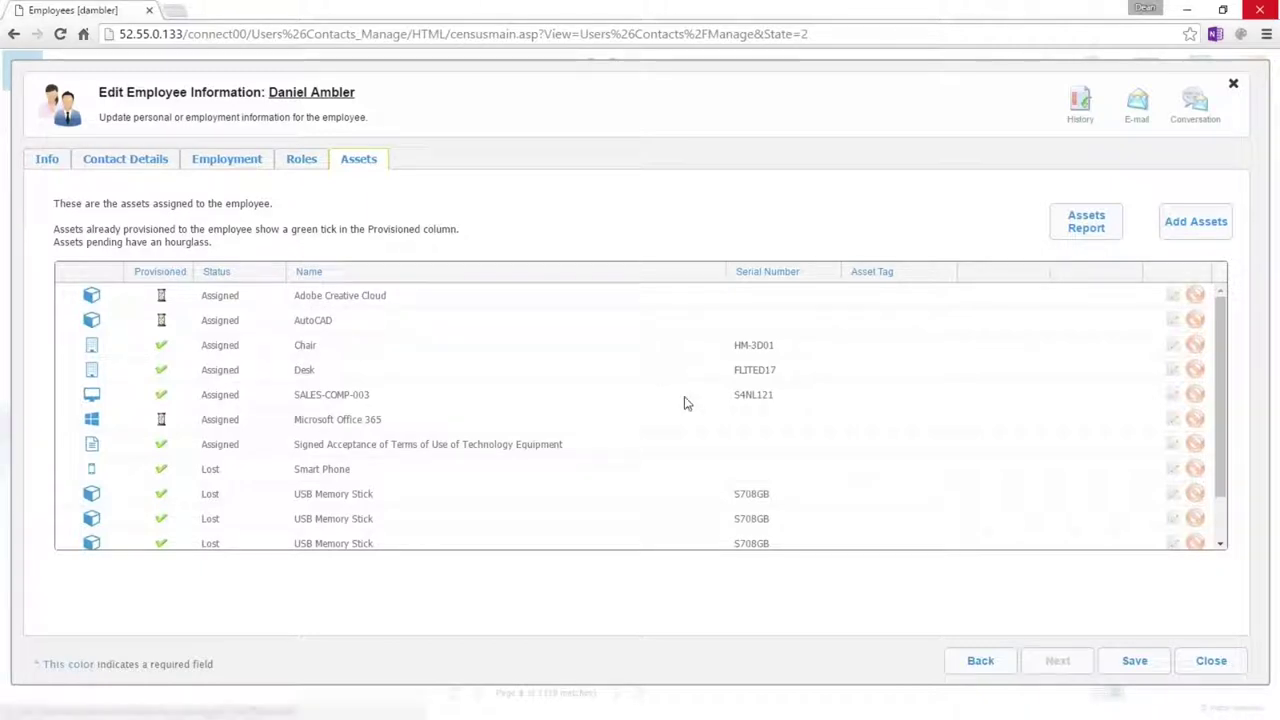
# Step: Close the employee's record without saving changes and reveal the available actions for the Payroll Assistant in the employee list
pyautogui.click(1211, 660)
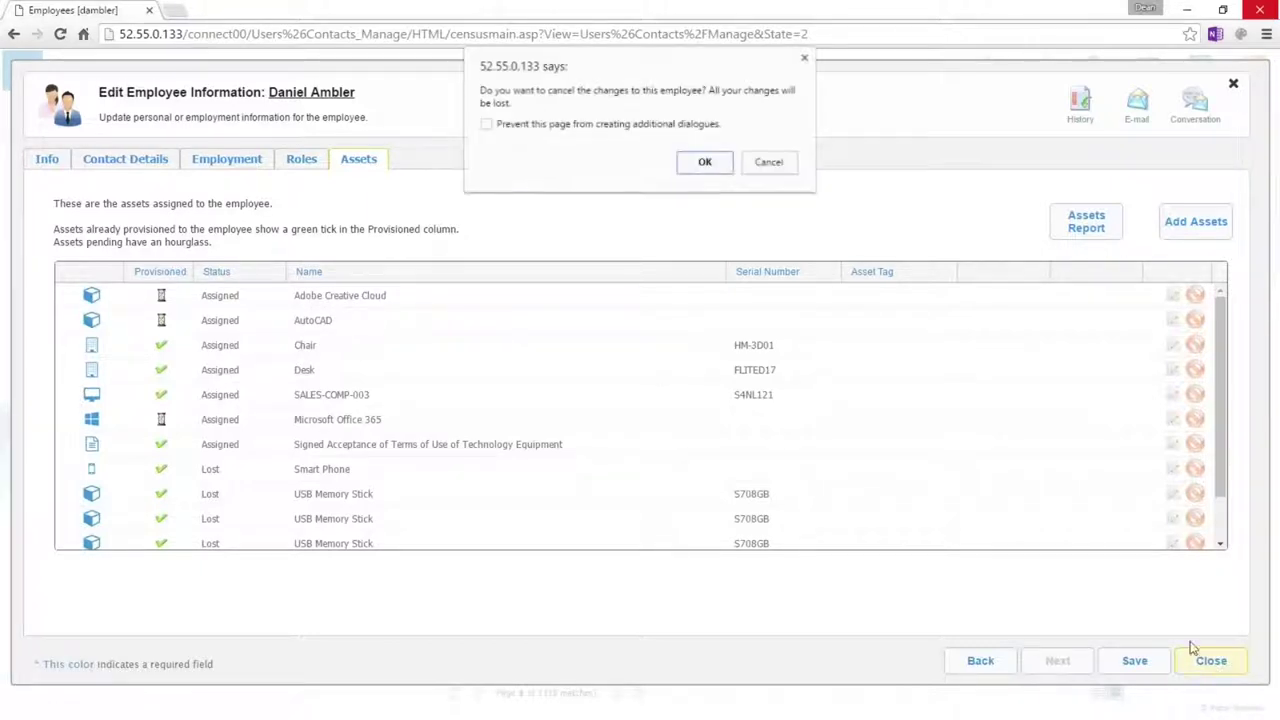
pyautogui.click(705, 161)
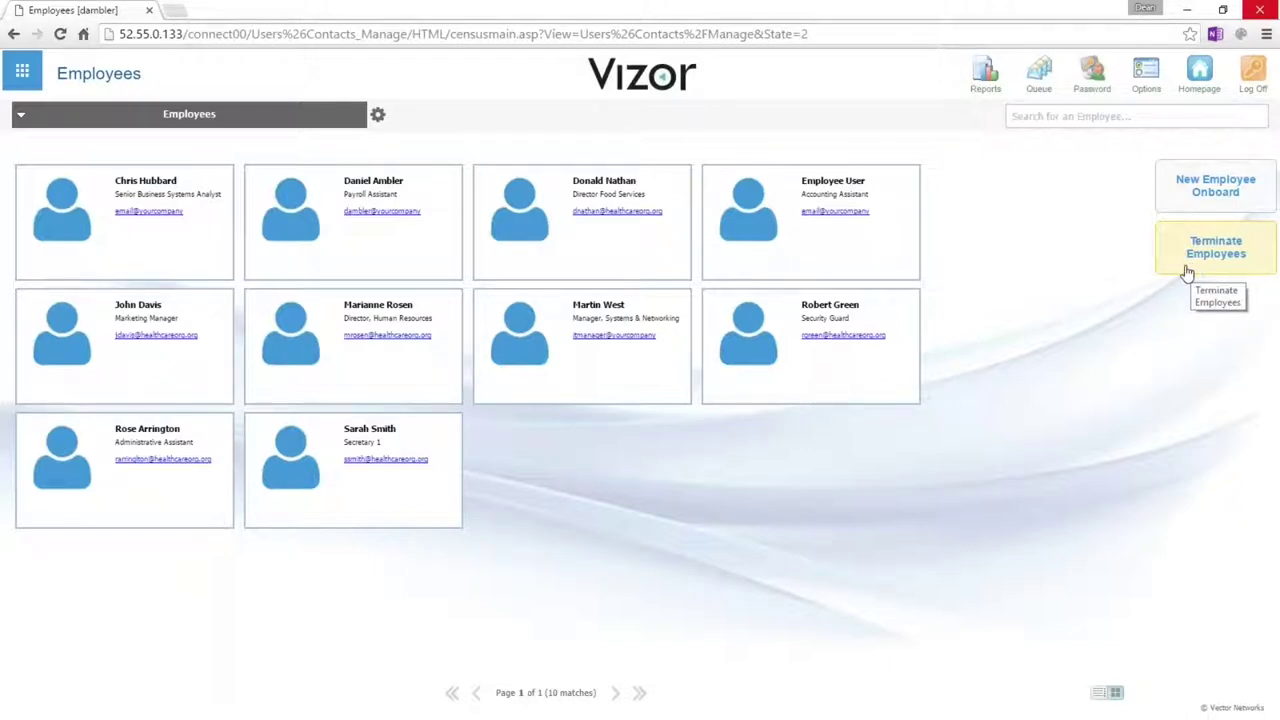
pyautogui.moveTo(294, 197)
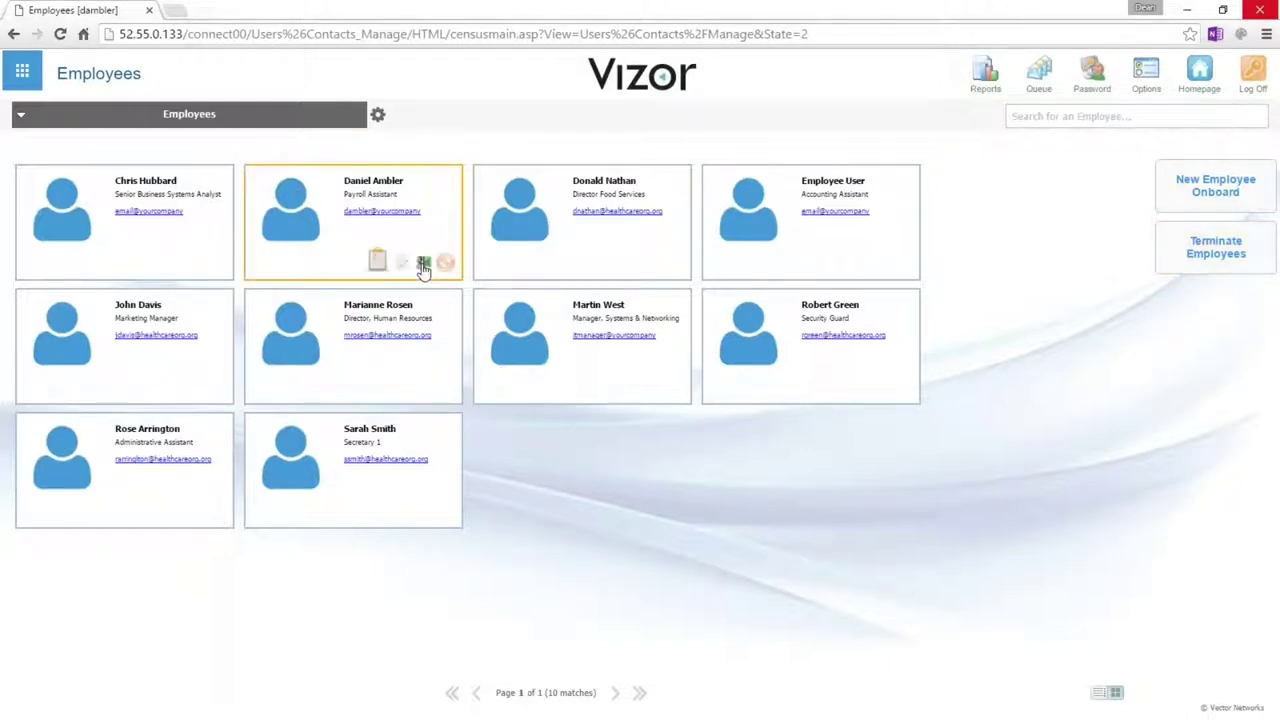